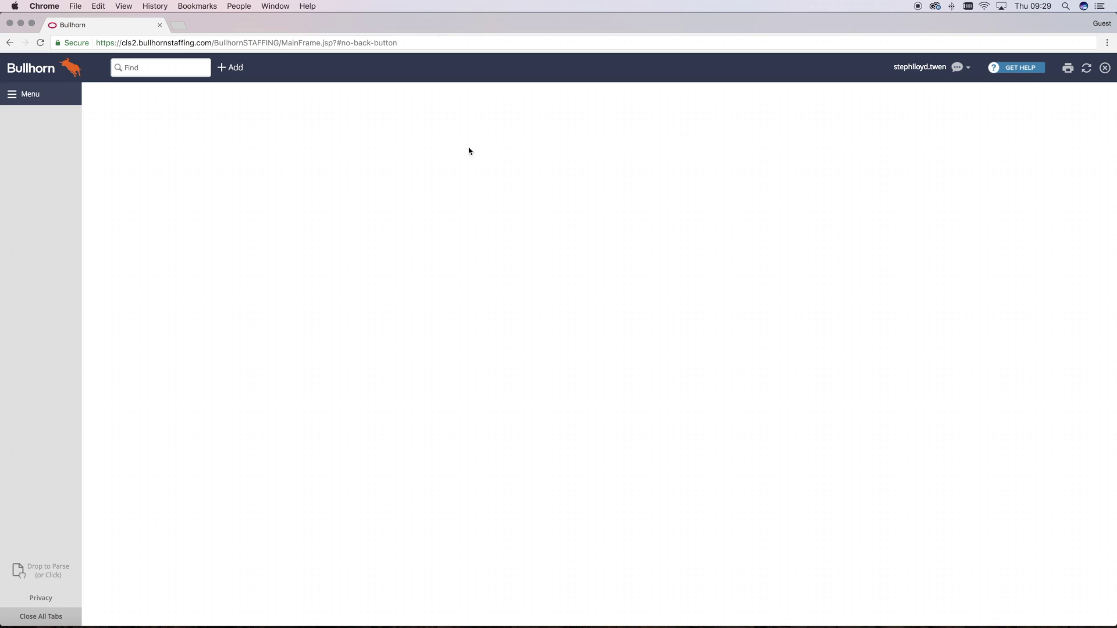
- Start a new company record with ownership set to Private
{"action": "left_click", "coordinate": [237, 70]}
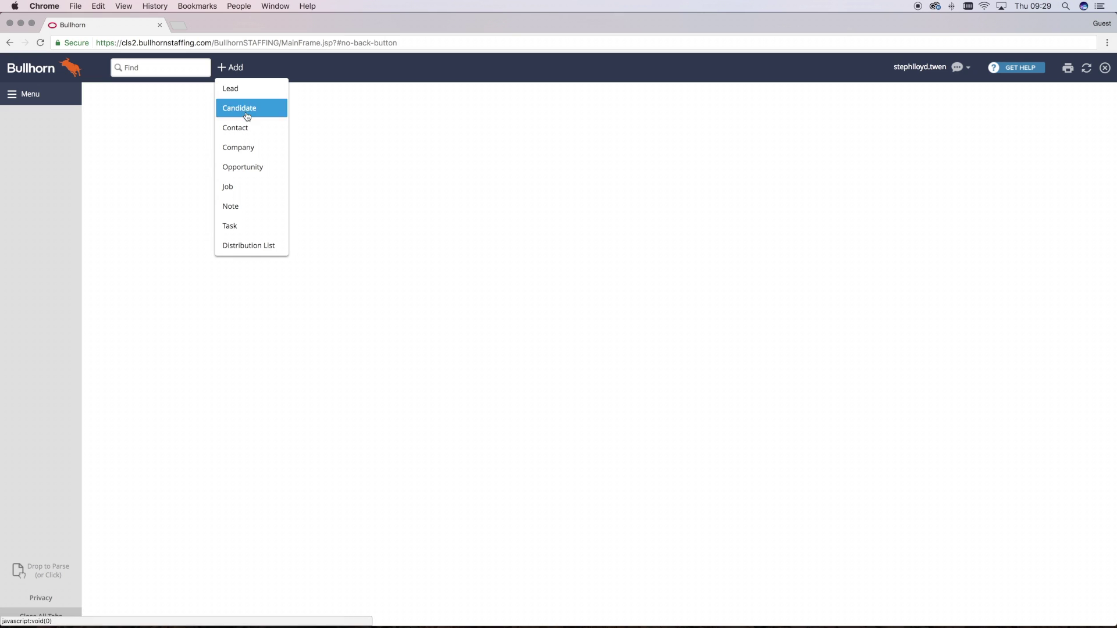
{"action": "left_click", "coordinate": [247, 146]}
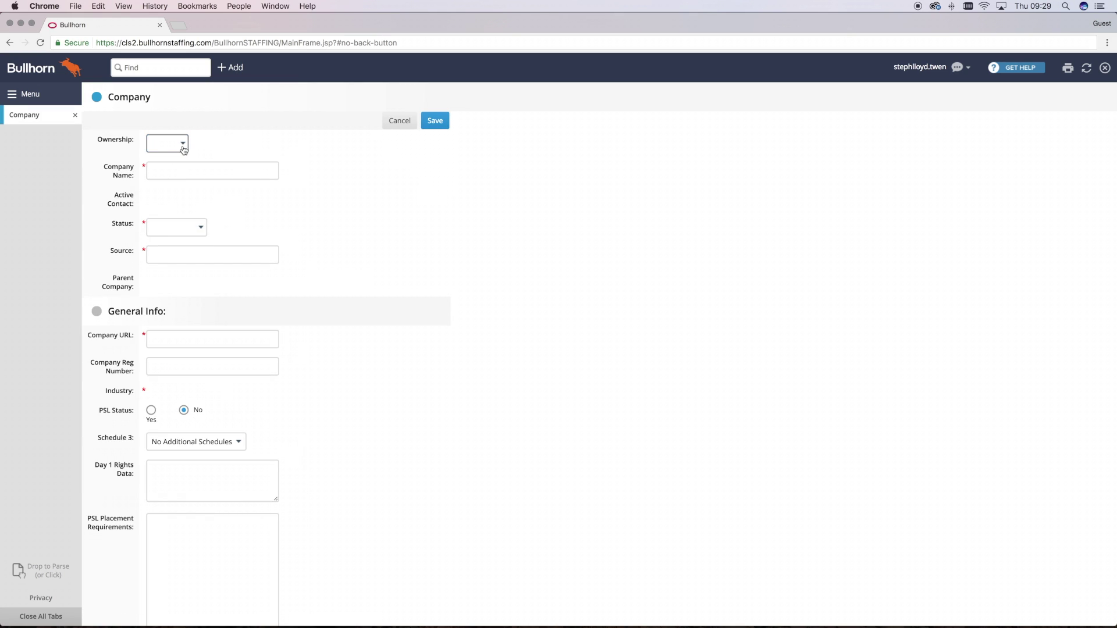
{"action": "left_click", "coordinate": [182, 145]}
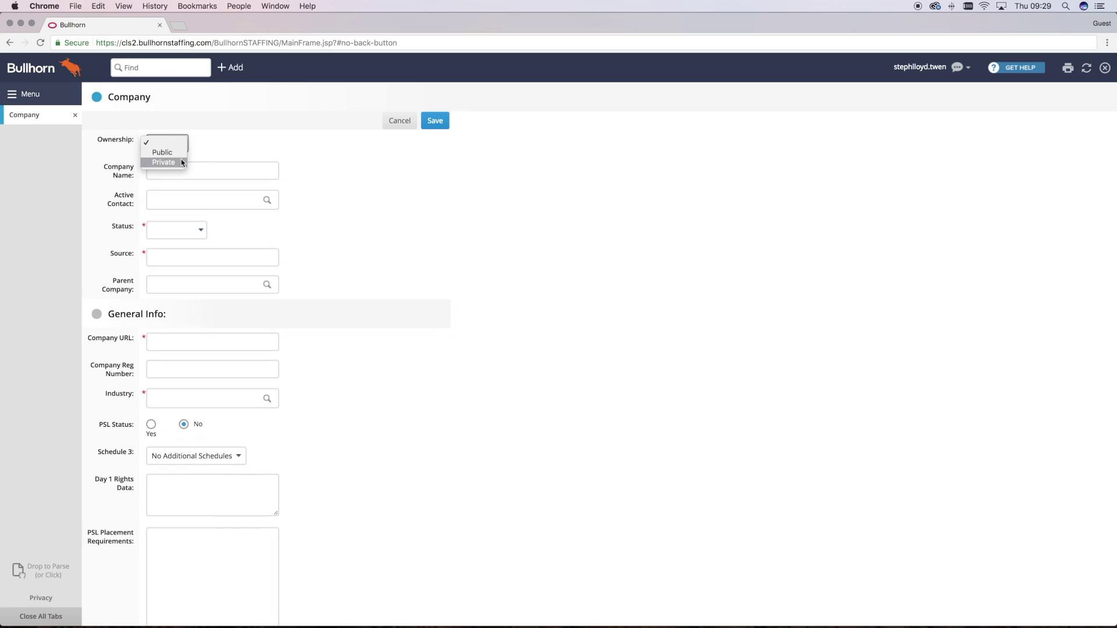
{"action": "left_click", "coordinate": [181, 161]}
- Name the company Test Company, with status Live and source Lead
{"action": "left_click", "coordinate": [178, 171]}
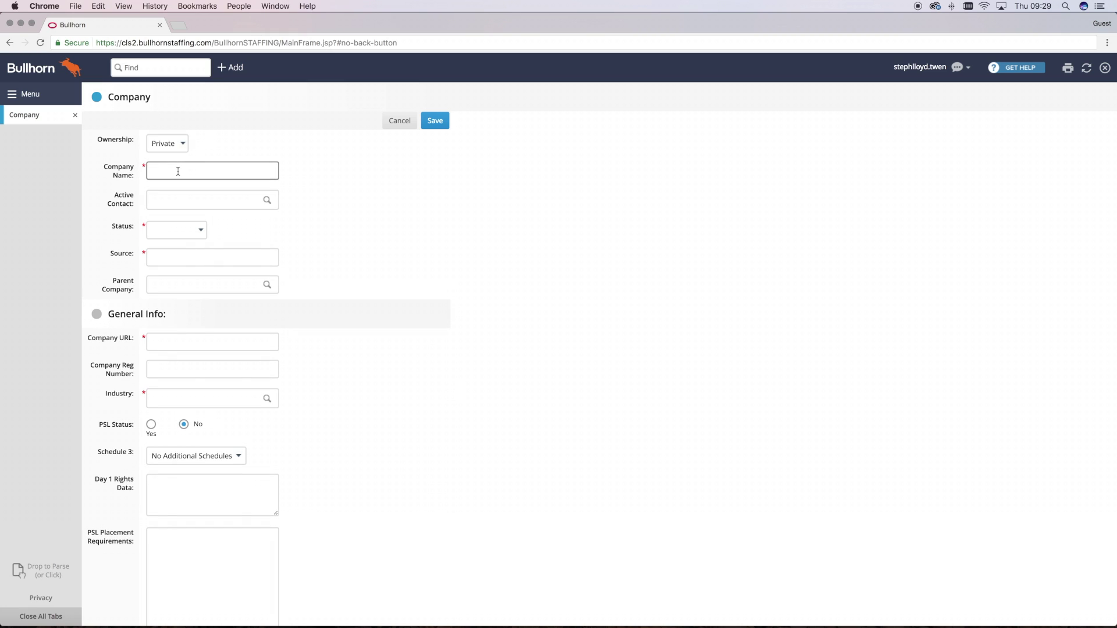
{"action": "type", "text": "Test Compan"}
{"action": "key", "text": "Tab"}
{"action": "key", "text": "Tab"}
{"action": "left_click", "coordinate": [157, 229]}
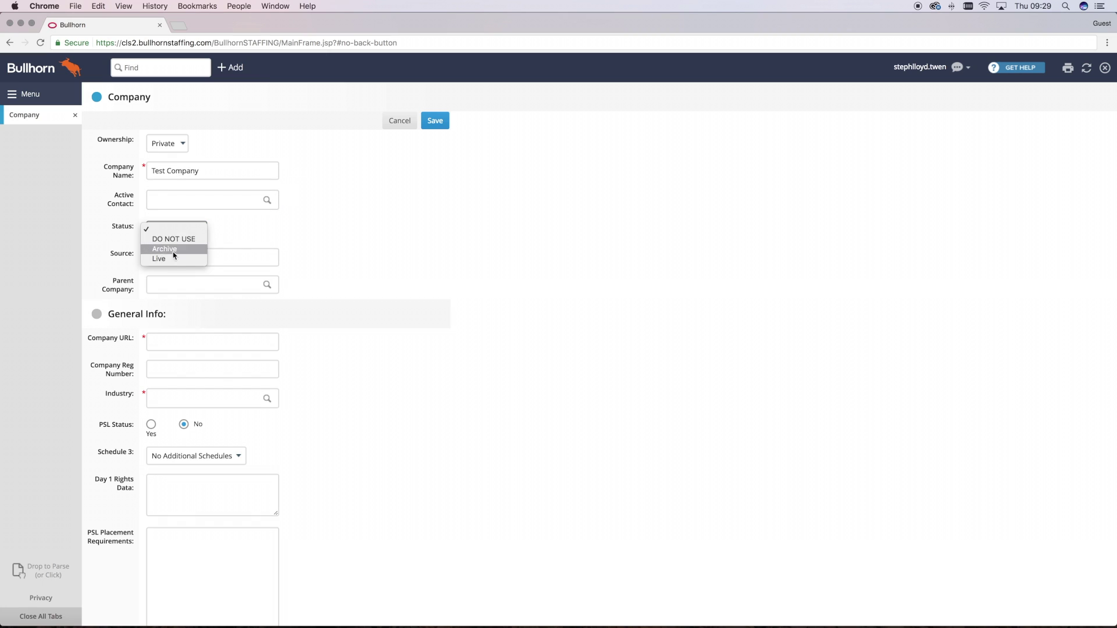
{"action": "left_click", "coordinate": [172, 257]}
{"action": "left_click", "coordinate": [173, 257]}
{"action": "type", "text": "Lead"}
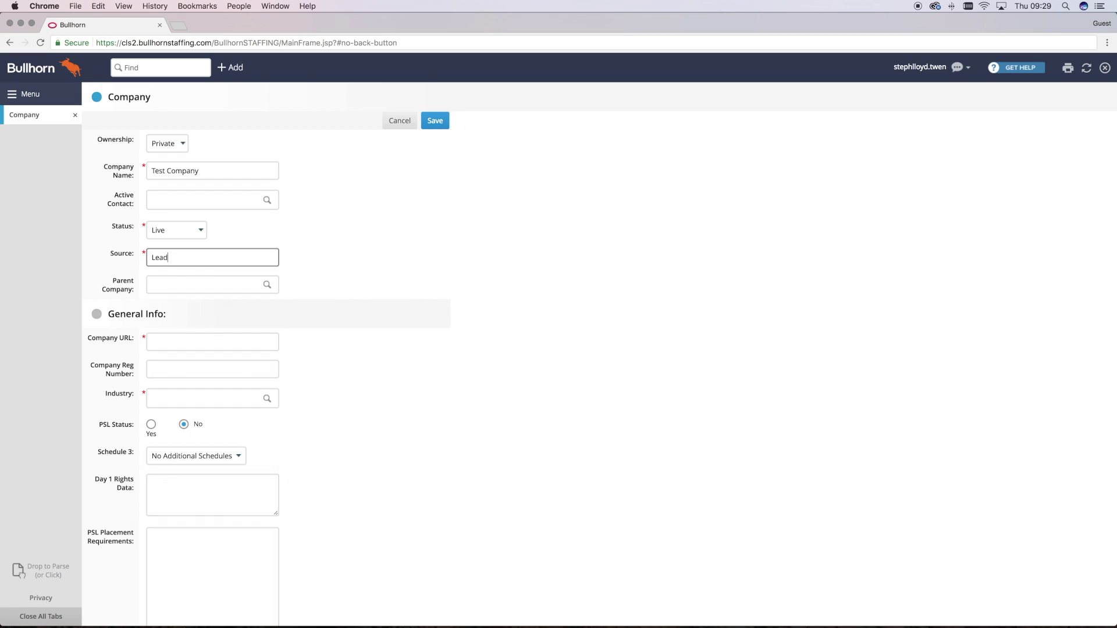
{"action": "key", "text": "Tab"}
{"action": "left_click", "coordinate": [200, 342]}
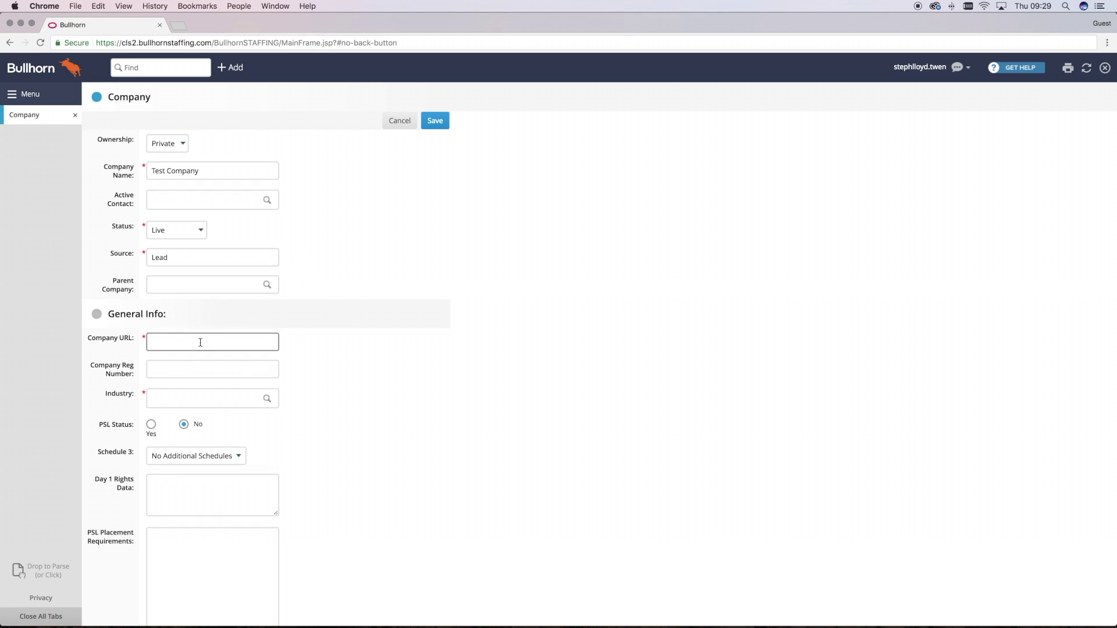
{"action": "type", "text": "www.testcompany.com"}
{"action": "left_click", "coordinate": [198, 396]}
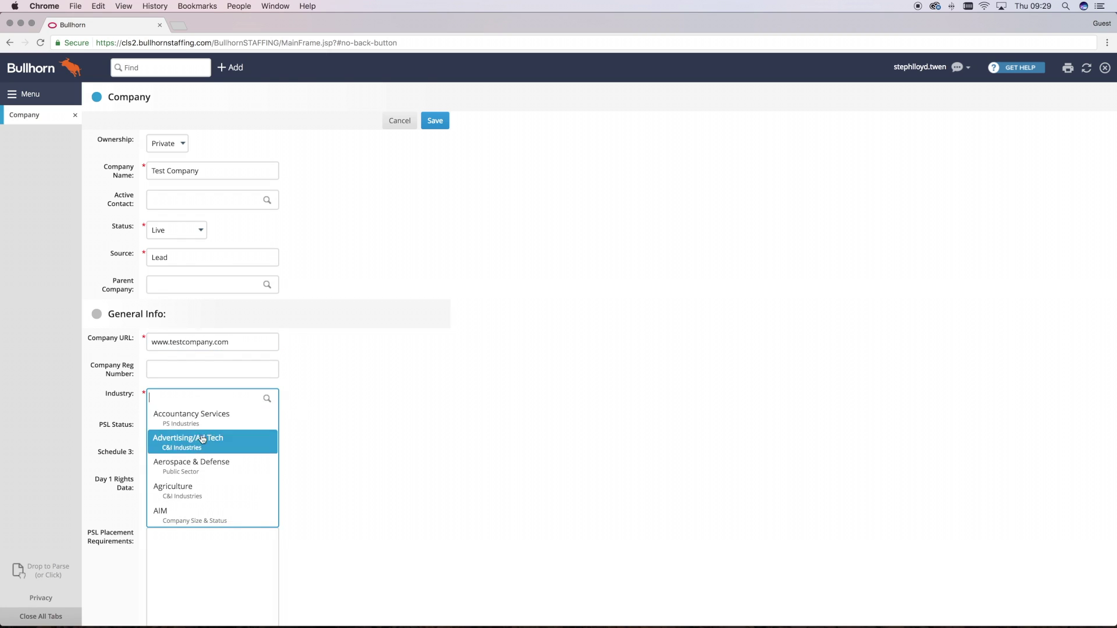
{"action": "type", "text": "ass"}
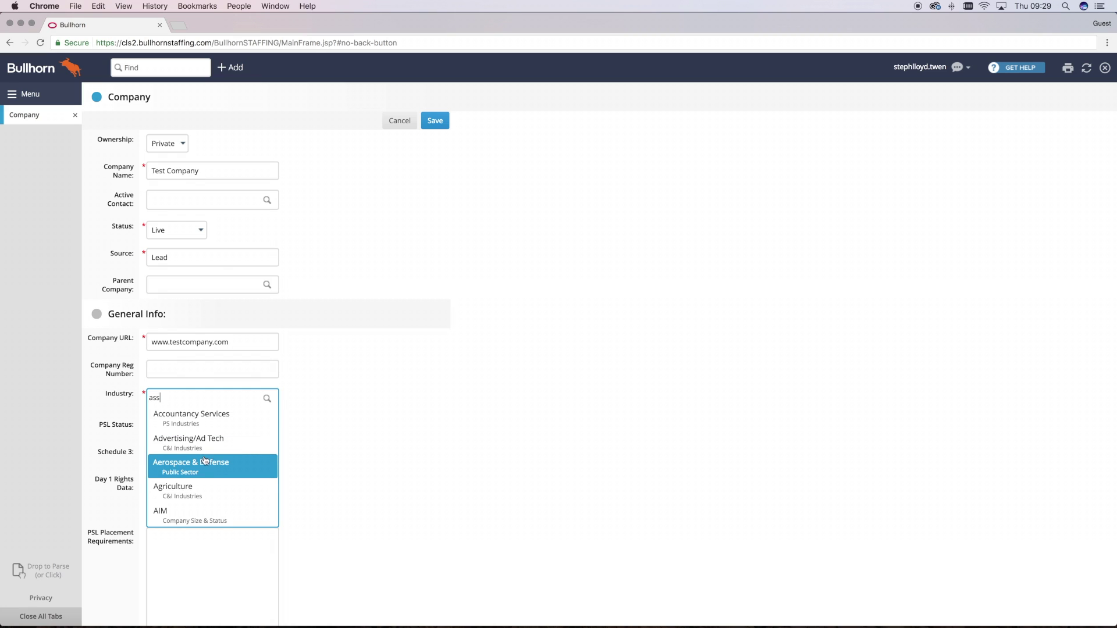
{"action": "left_click", "coordinate": [203, 428]}
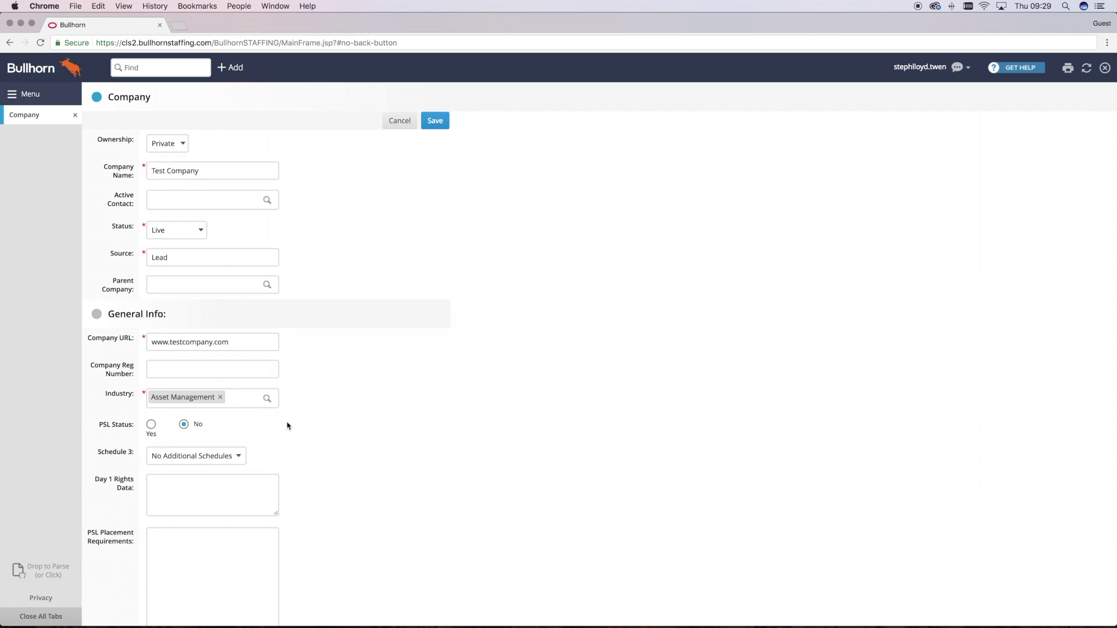
{"action": "left_click", "coordinate": [151, 429]}
{"action": "scroll", "coordinate": [374, 467], "scroll_direction": "down", "scroll_amount": 5}
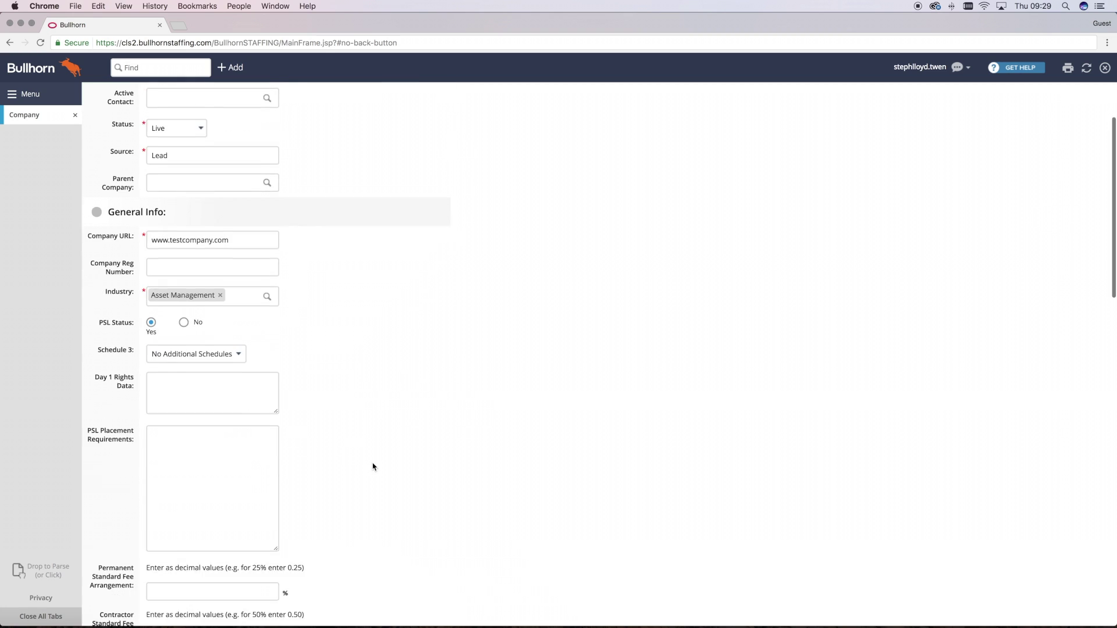
- Set the permanent standard fee to 20 and the contractor standard fee to 15
{"action": "left_click", "coordinate": [222, 492]}
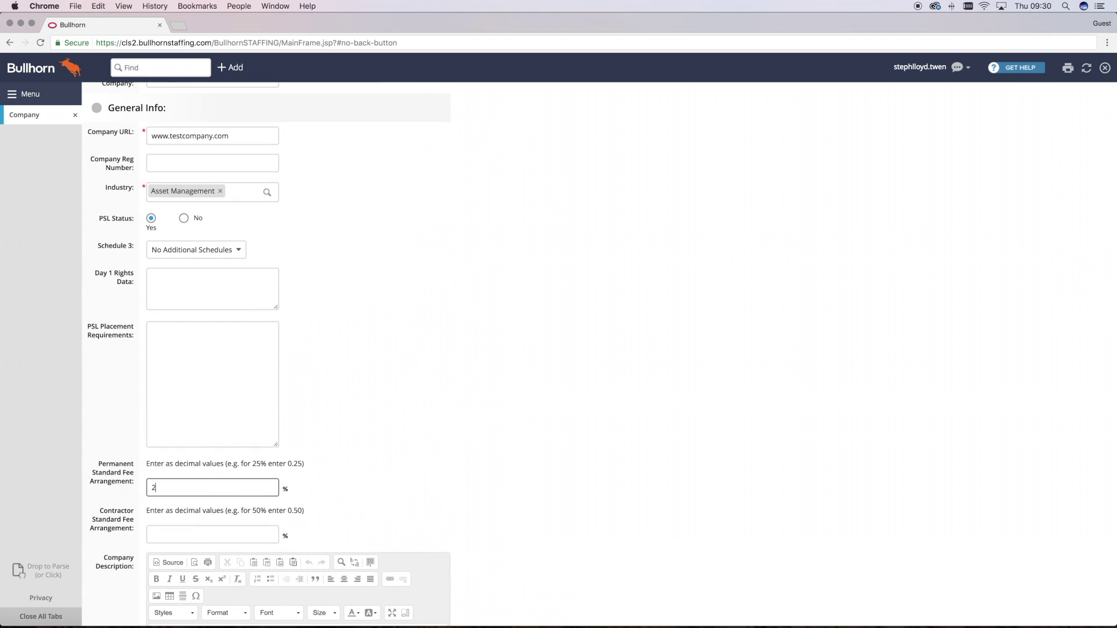
{"action": "left_click", "coordinate": [221, 532]}
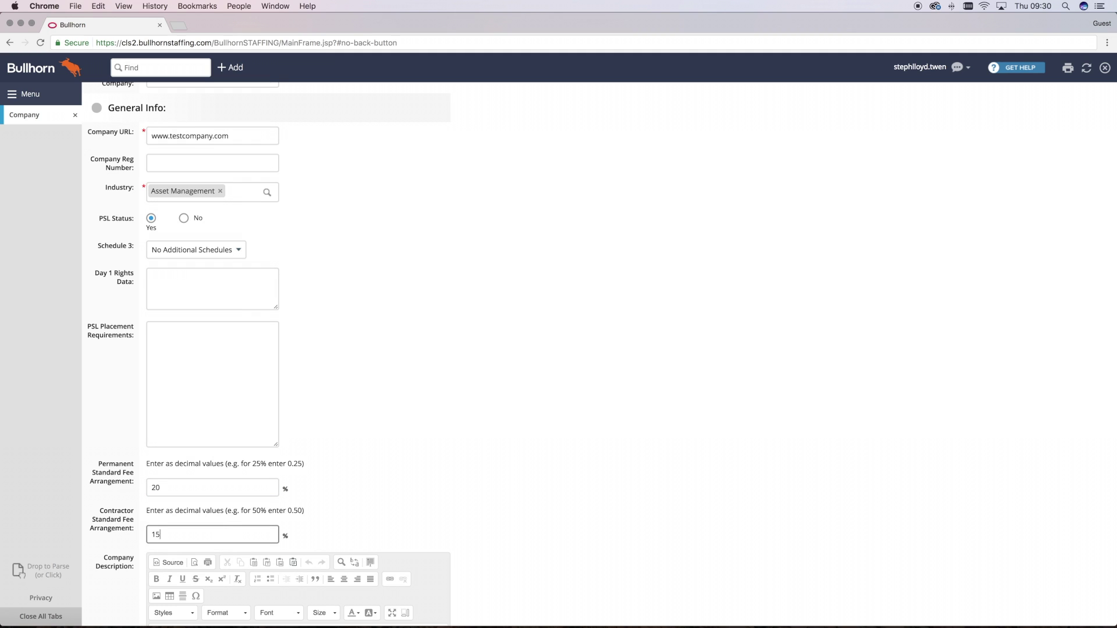
{"action": "left_click", "coordinate": [373, 530]}
{"action": "scroll", "coordinate": [492, 556], "scroll_direction": "down", "scroll_amount": 2}
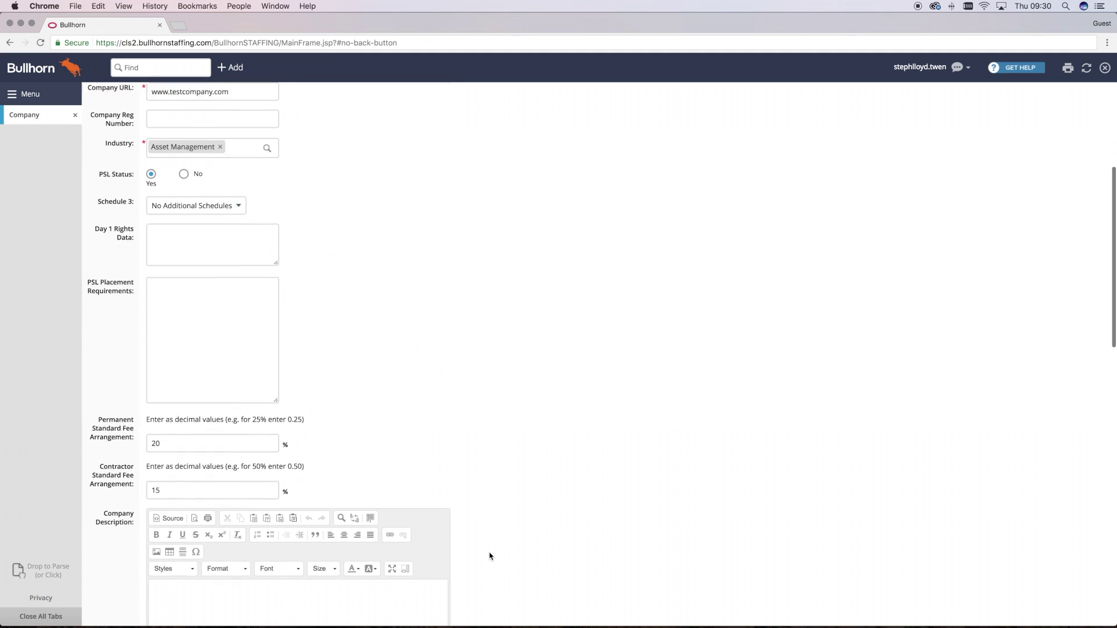
{"action": "scroll", "coordinate": [490, 556], "scroll_direction": "down", "scroll_amount": 5}
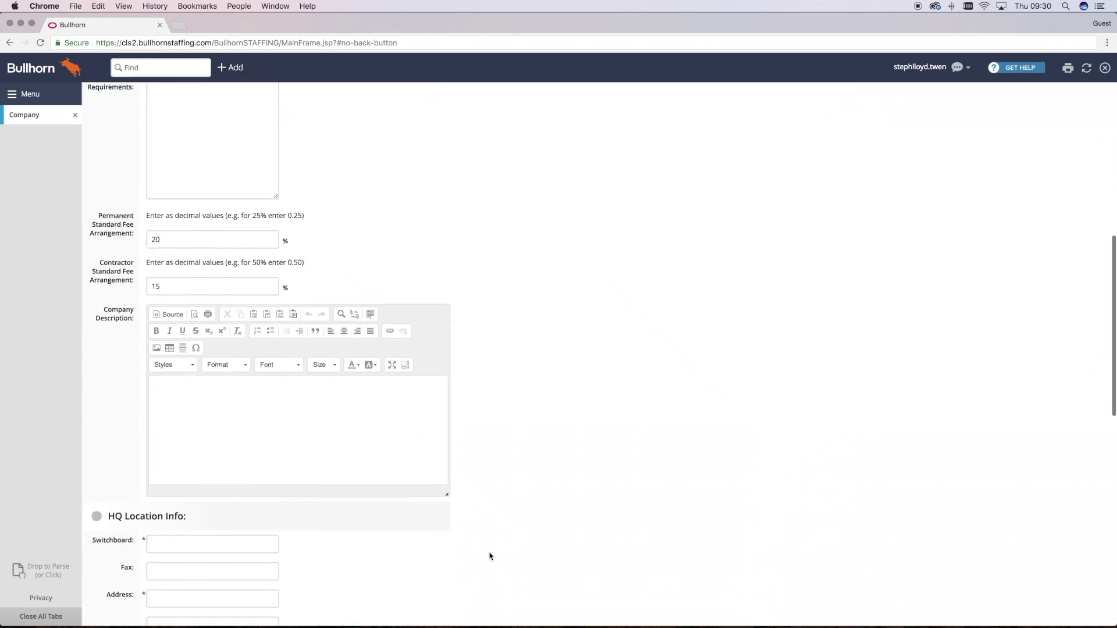
{"action": "scroll", "coordinate": [490, 557], "scroll_direction": "down", "scroll_amount": 3}
{"action": "left_click", "coordinate": [206, 425]}
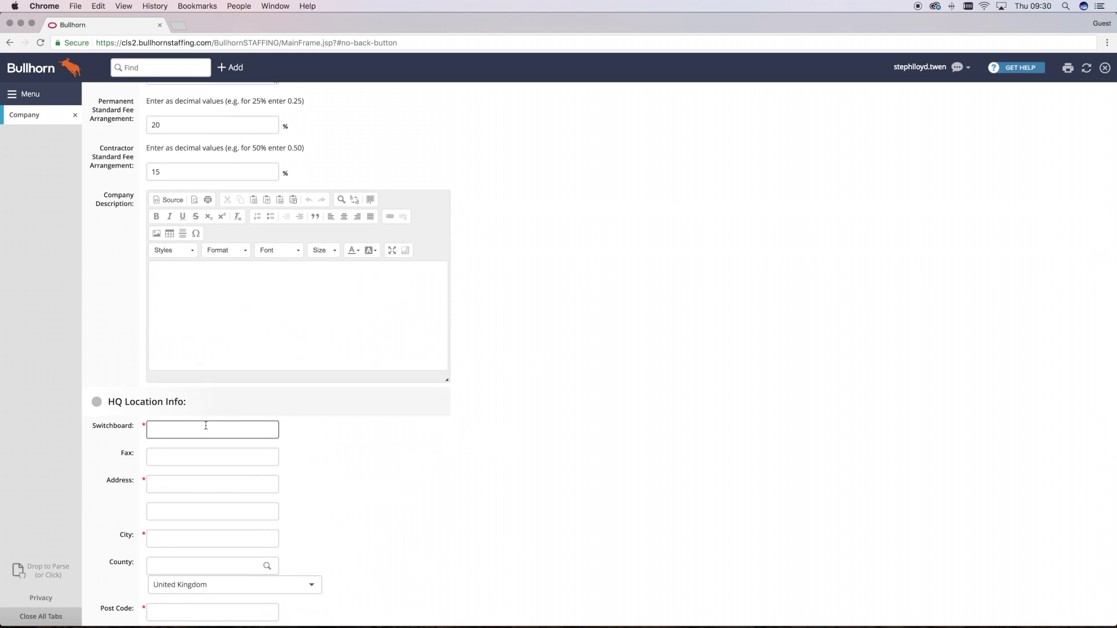
- Enter the switchboard number, the address and City Test City
{"action": "type", "text": "0203"}
{"action": "key", "text": "Tab"}
{"action": "key", "text": "Tab"}
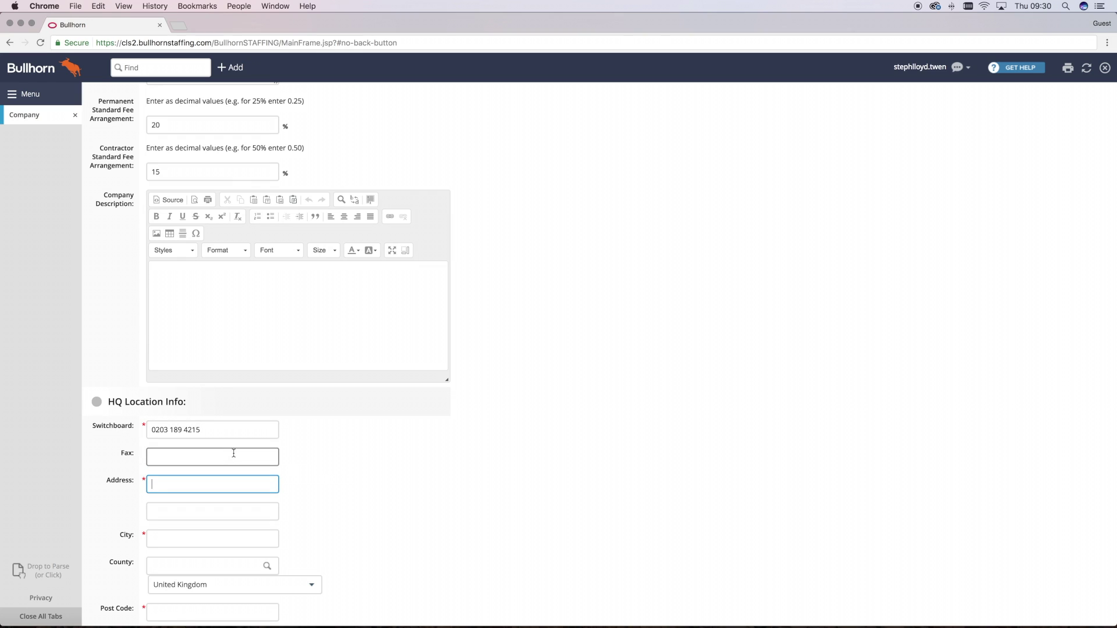
{"action": "type", "text": "test adr"}
{"action": "type", "text": "ress"}
{"action": "key", "text": "Tab"}
{"action": "key", "text": "Tab"}
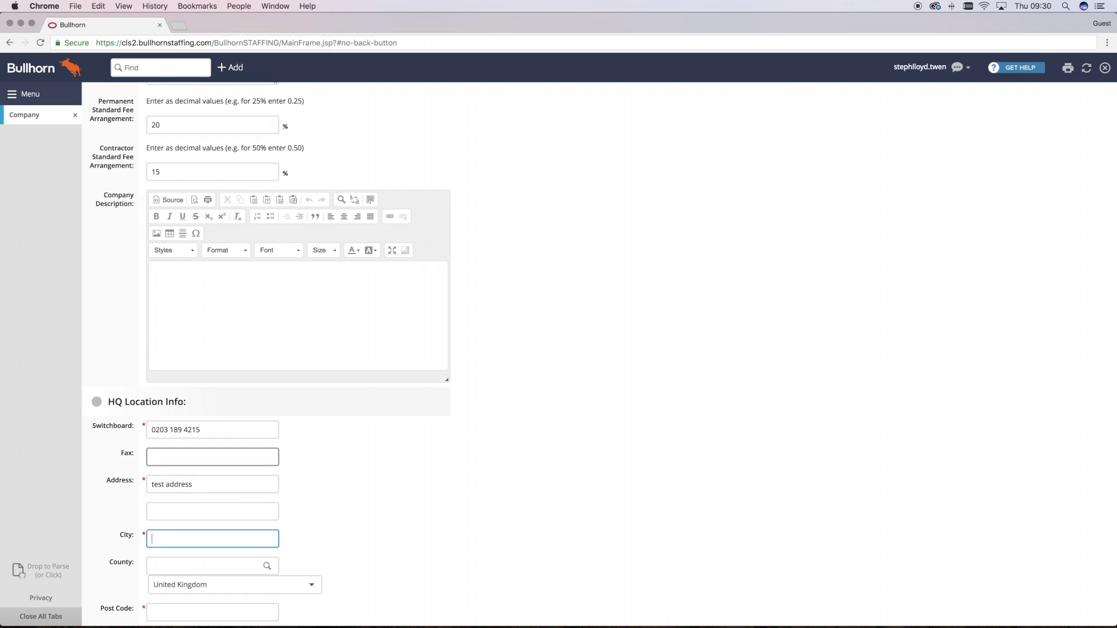
{"action": "type", "text": "Test City"}
{"action": "scroll", "coordinate": [237, 484], "scroll_direction": "down", "scroll_amount": 3}
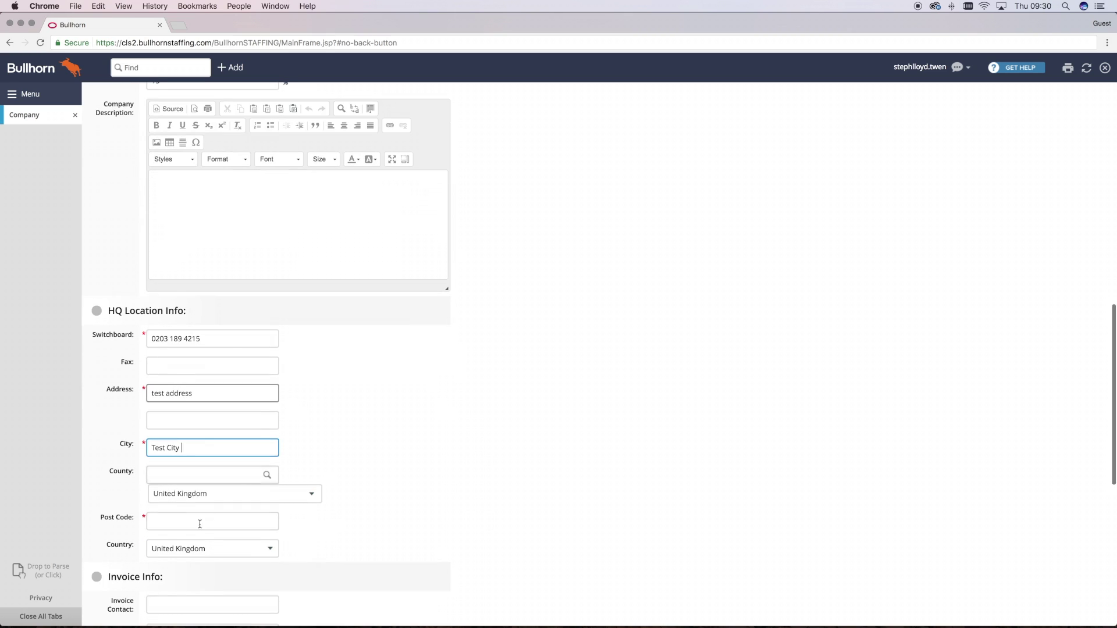
- Enter post code EC27 ARF and keep United Kingdom as the country
{"action": "left_click", "coordinate": [187, 515]}
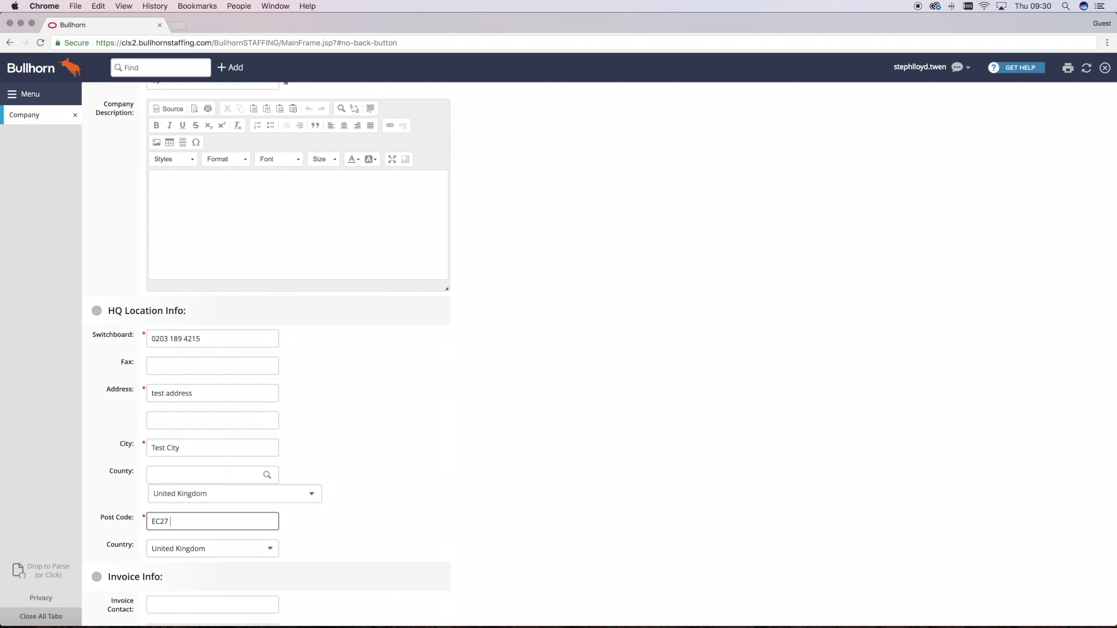
{"action": "left_click", "coordinate": [319, 536]}
{"action": "scroll", "coordinate": [316, 531], "scroll_direction": "down", "scroll_amount": 3}
{"action": "left_click", "coordinate": [254, 481]}
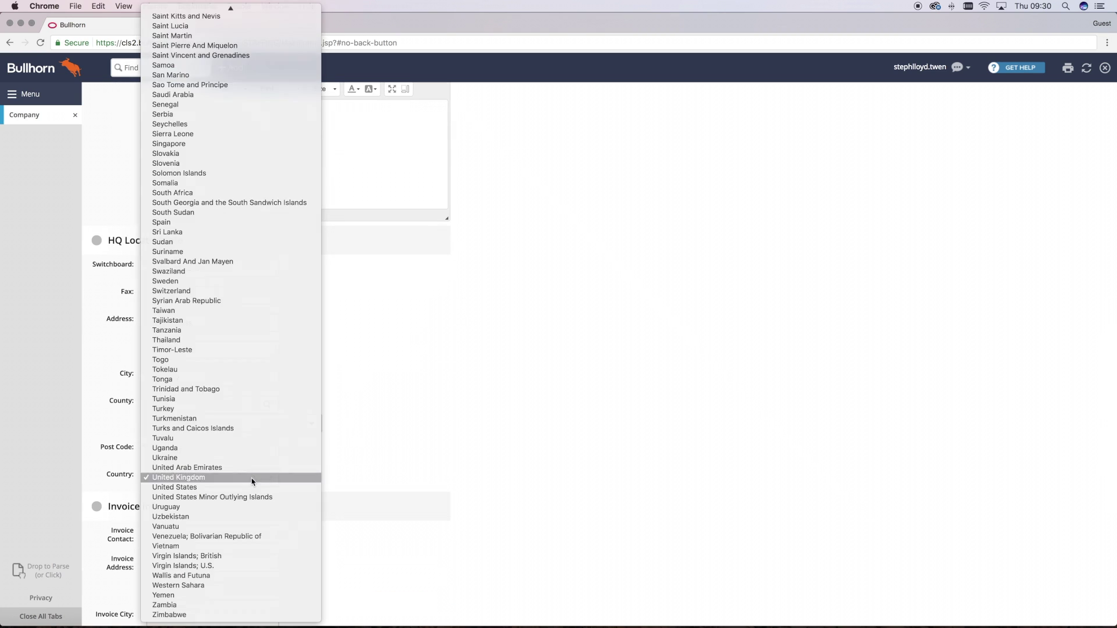
{"action": "left_click", "coordinate": [253, 480]}
{"action": "scroll", "coordinate": [342, 544], "scroll_direction": "down", "scroll_amount": 2}
{"action": "scroll", "coordinate": [341, 544], "scroll_direction": "down", "scroll_amount": 5}
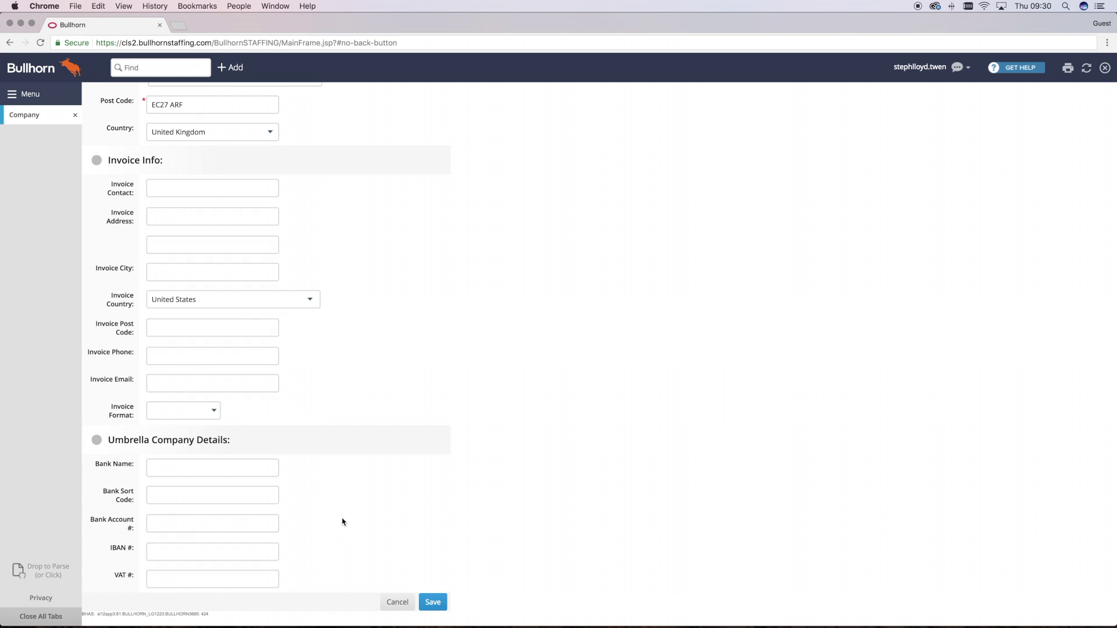
- Search 'ba' in Parent Company and pick Barclay Simpson, then clear the field again
{"action": "scroll", "coordinate": [343, 522], "scroll_direction": "up", "scroll_amount": 10}
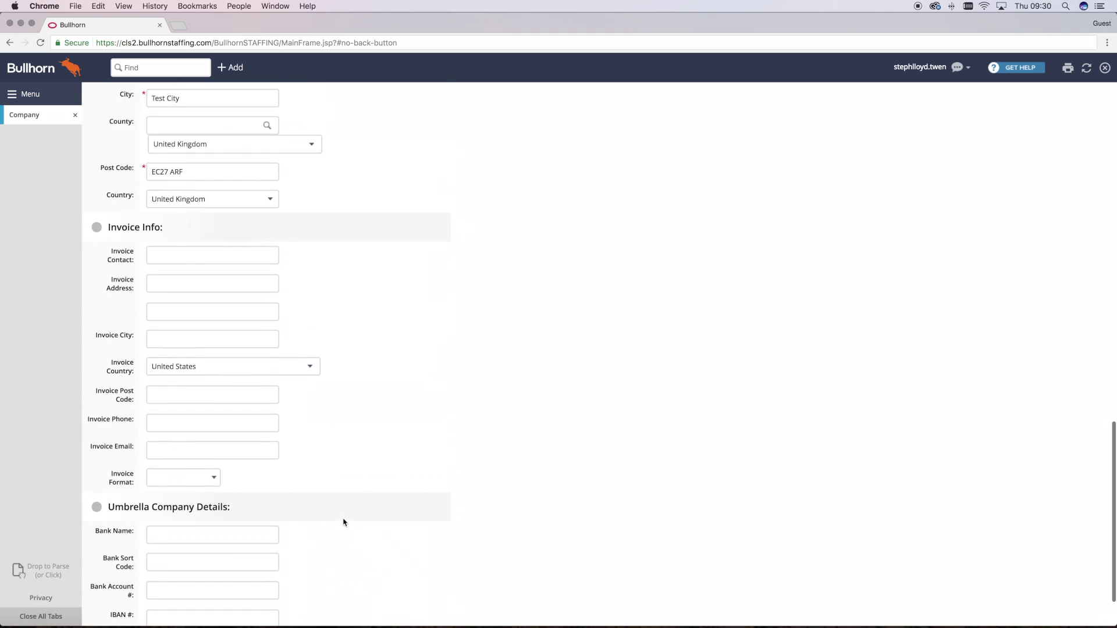
{"action": "scroll", "coordinate": [343, 522], "scroll_direction": "up", "scroll_amount": 8}
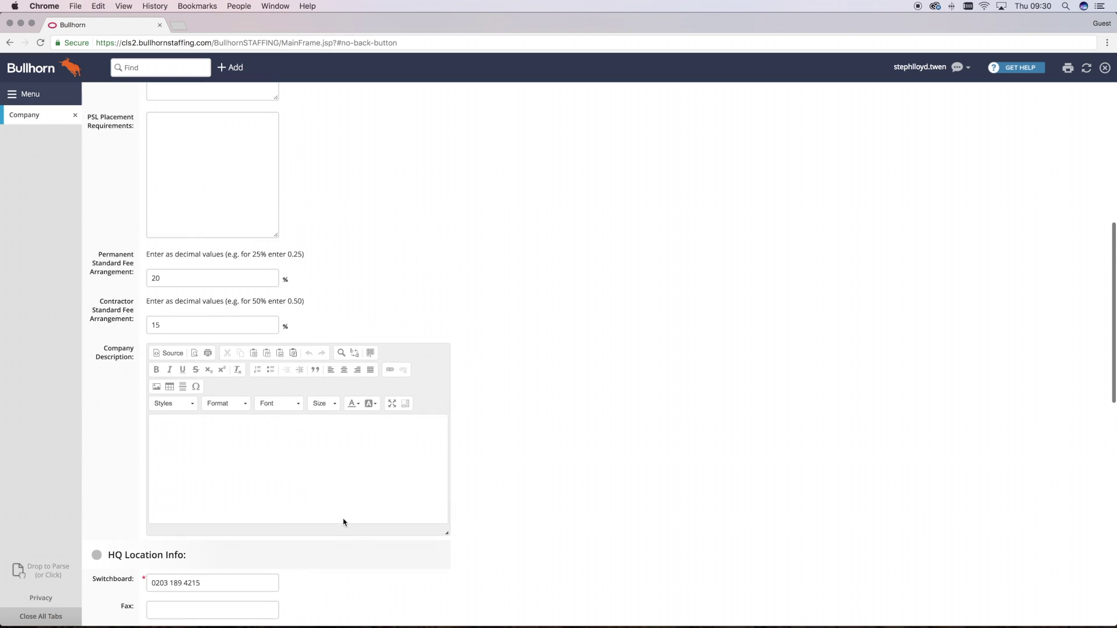
{"action": "scroll", "coordinate": [327, 291], "scroll_direction": "up", "scroll_amount": 2}
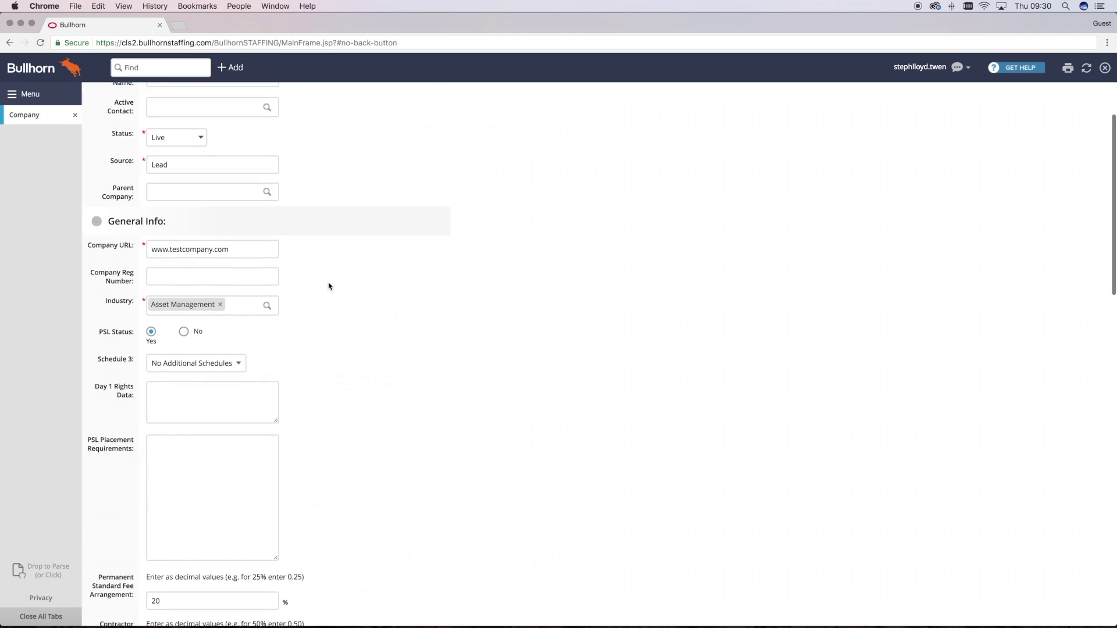
{"action": "left_click", "coordinate": [233, 326]}
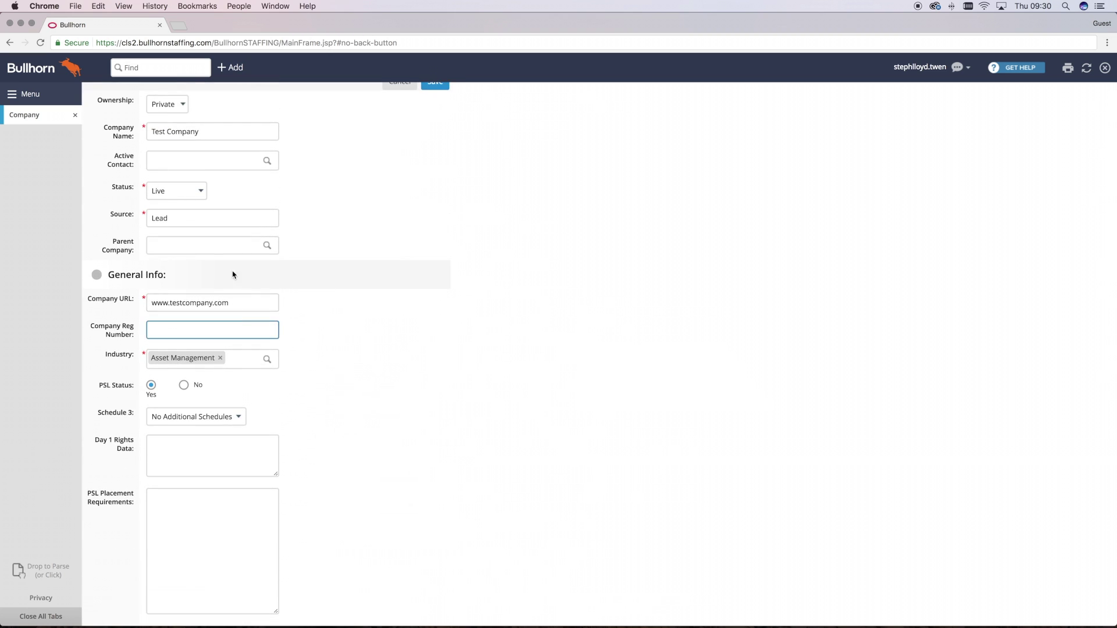
{"action": "left_click", "coordinate": [225, 246]}
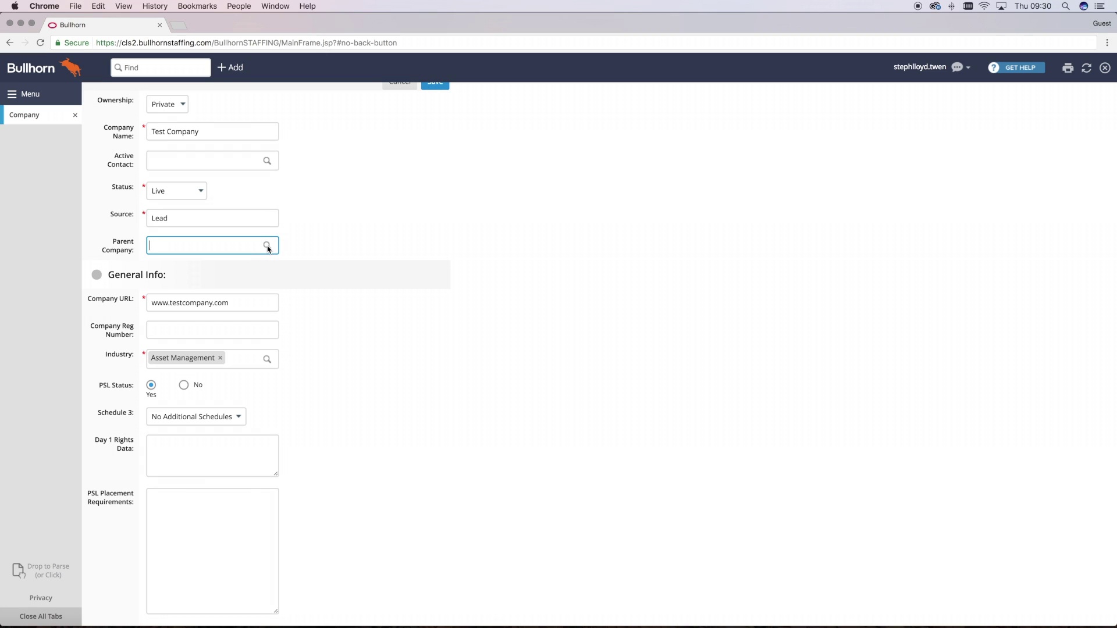
{"action": "type", "text": "barcl"}
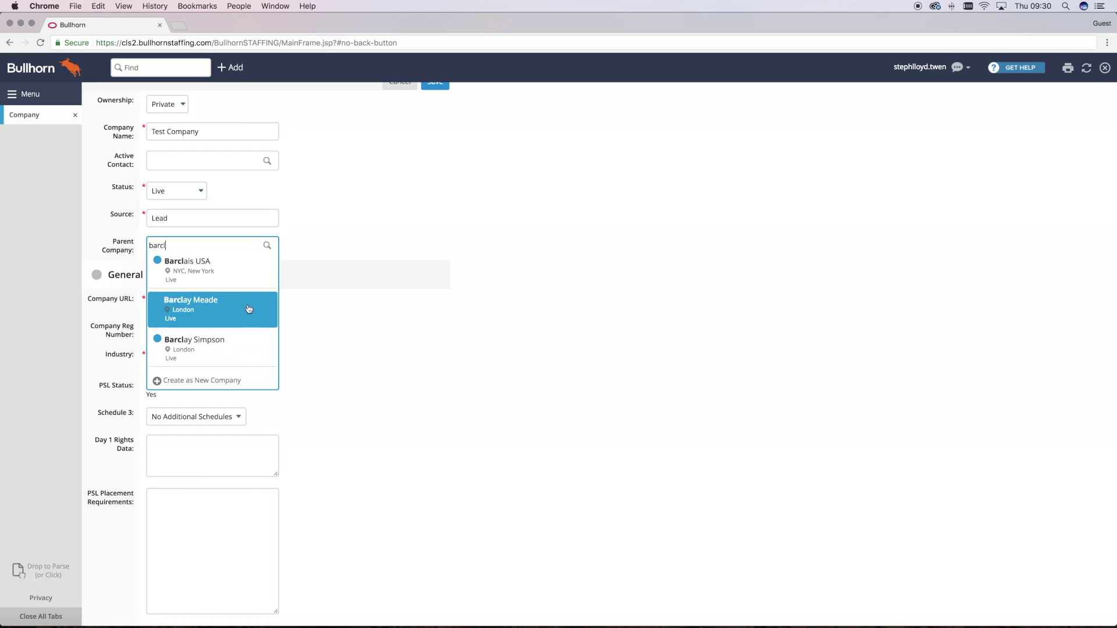
{"action": "left_click", "coordinate": [243, 347]}
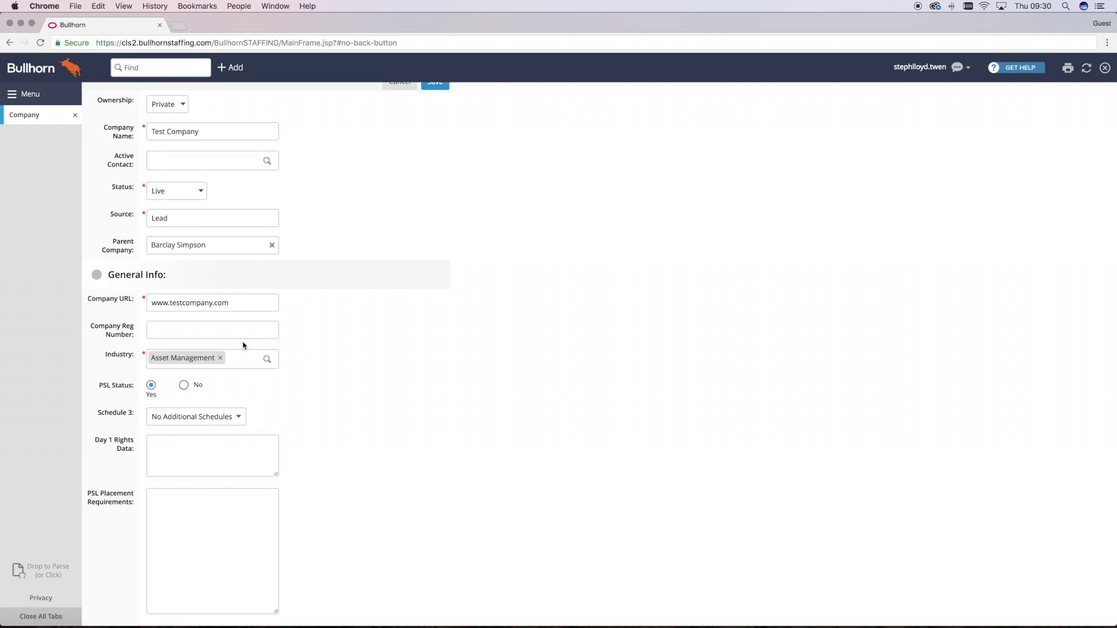
{"action": "left_click", "coordinate": [269, 246]}
- Save Test Company, continuing past the possible-duplicate warning and confirming
{"action": "scroll", "coordinate": [399, 424], "scroll_direction": "down", "scroll_amount": 20}
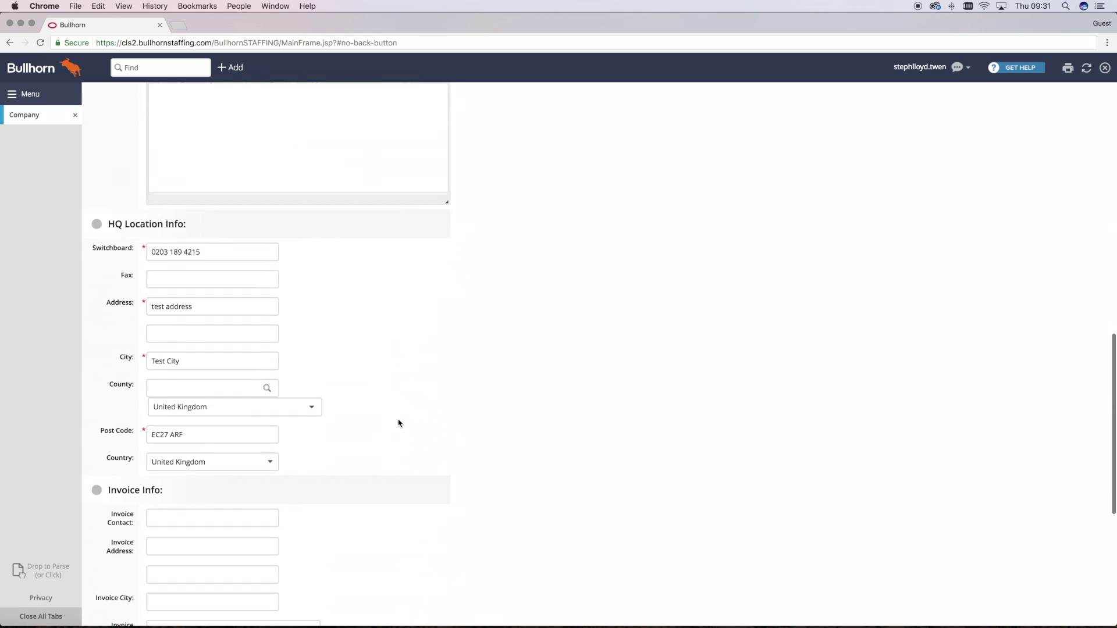
{"action": "scroll", "coordinate": [399, 423], "scroll_direction": "down", "scroll_amount": 1}
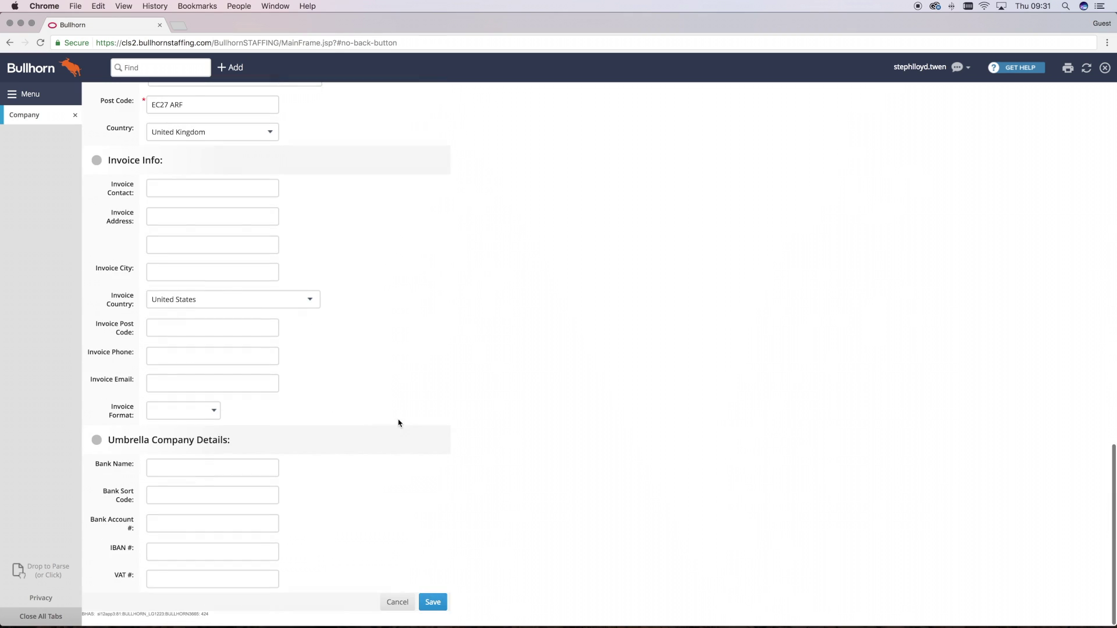
{"action": "left_click", "coordinate": [432, 603]}
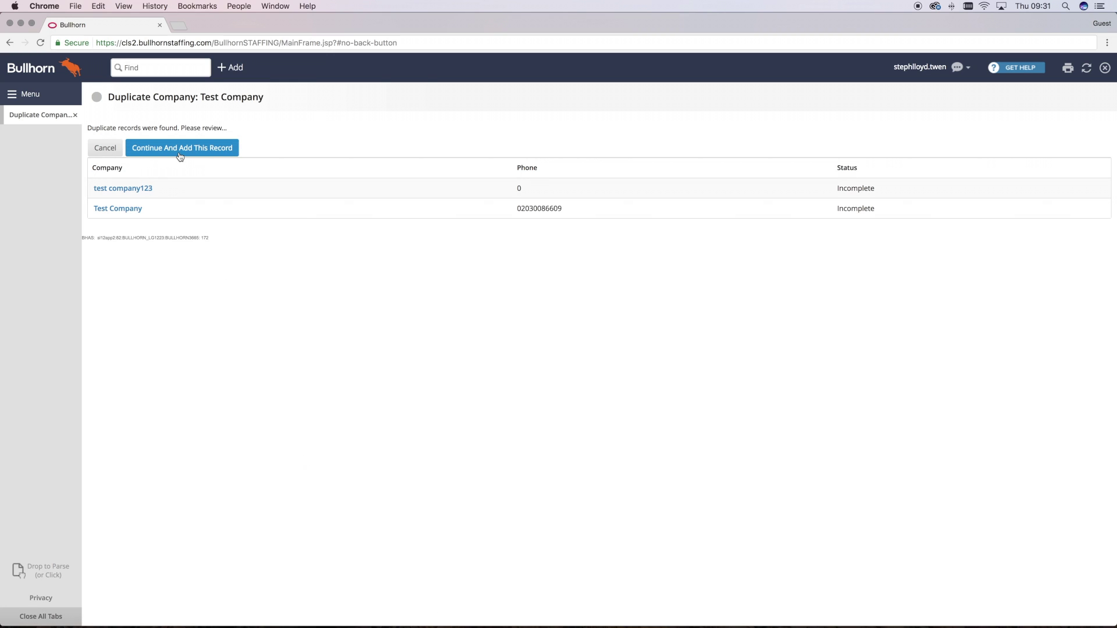
{"action": "left_click", "coordinate": [180, 152]}
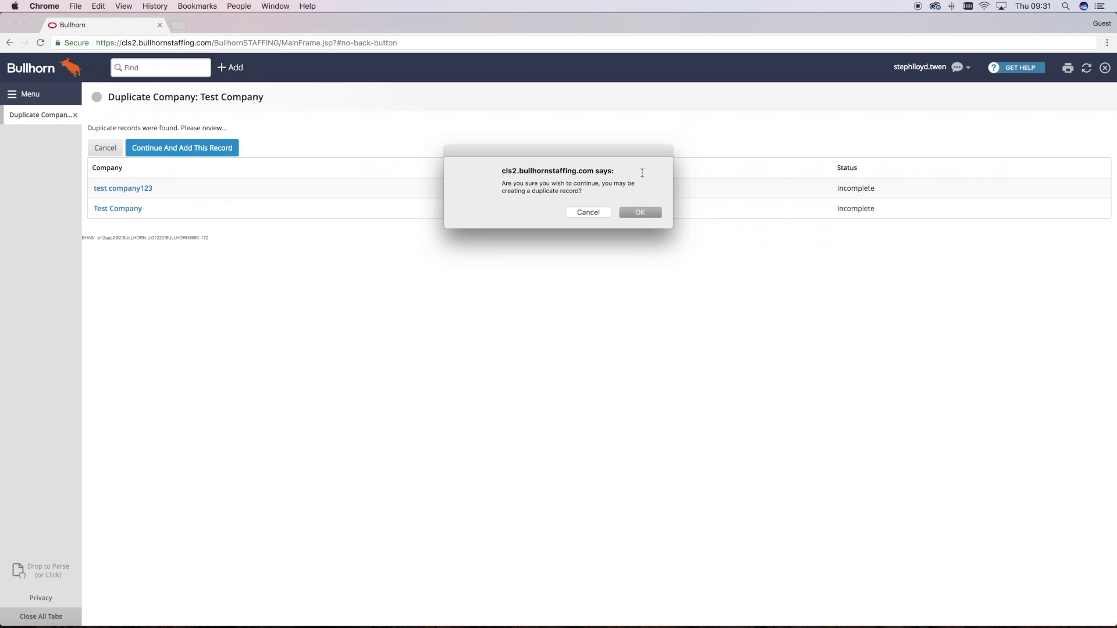
{"action": "left_click", "coordinate": [640, 213]}
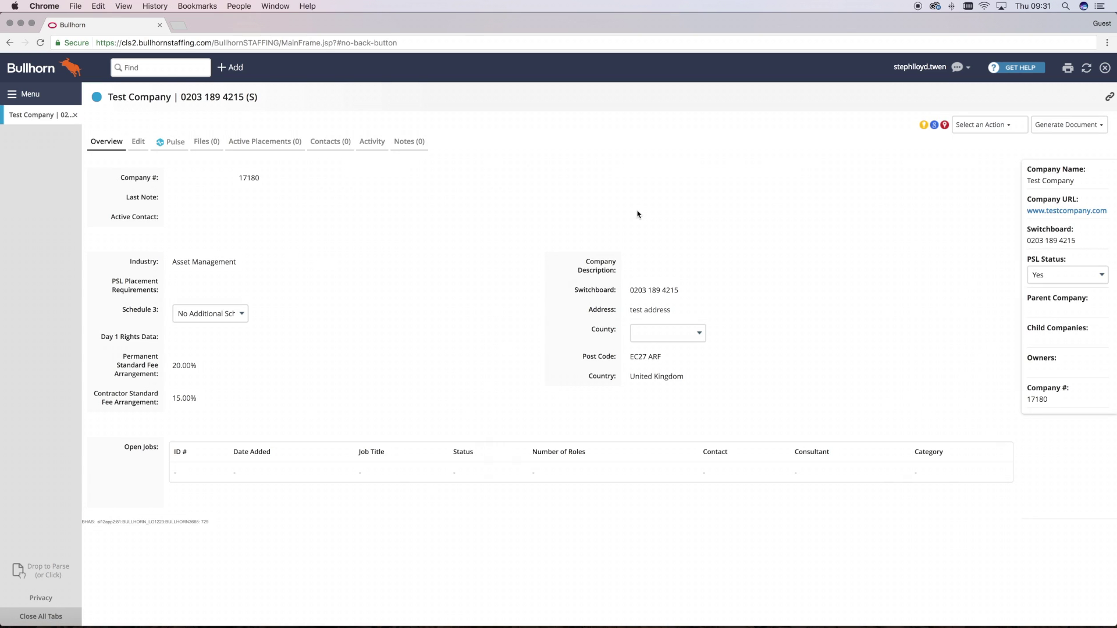
- Choose Add Contact from Test Company's Select an Action menu
{"action": "left_click", "coordinate": [980, 130]}
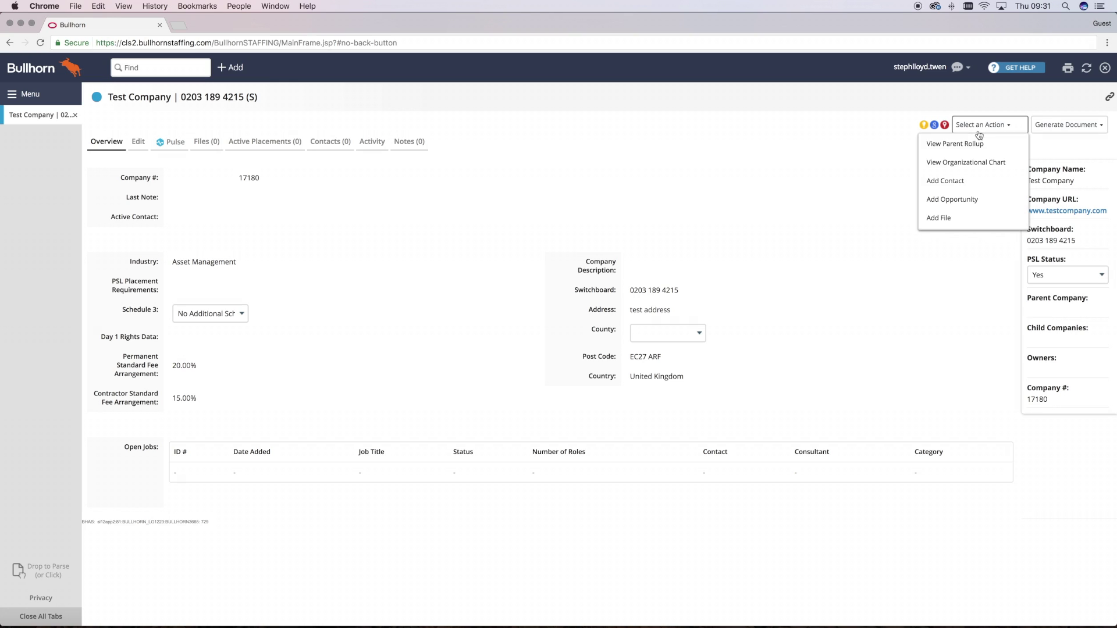
{"action": "left_click", "coordinate": [968, 185]}
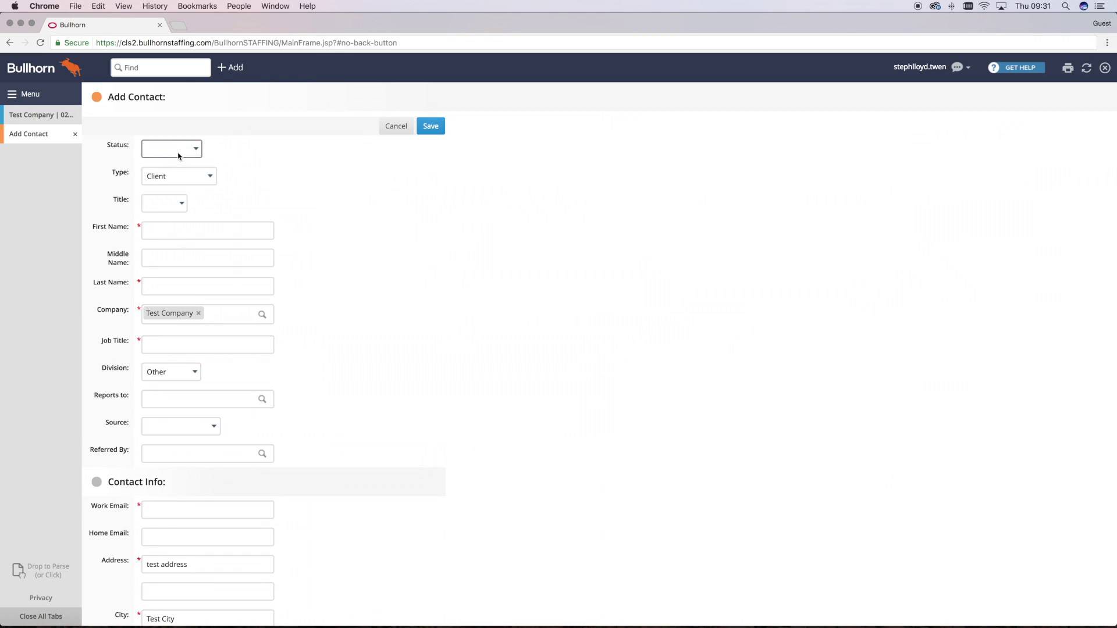
- Set the contact status to Live, title Mrs. and first name Test
{"action": "left_click", "coordinate": [178, 159]}
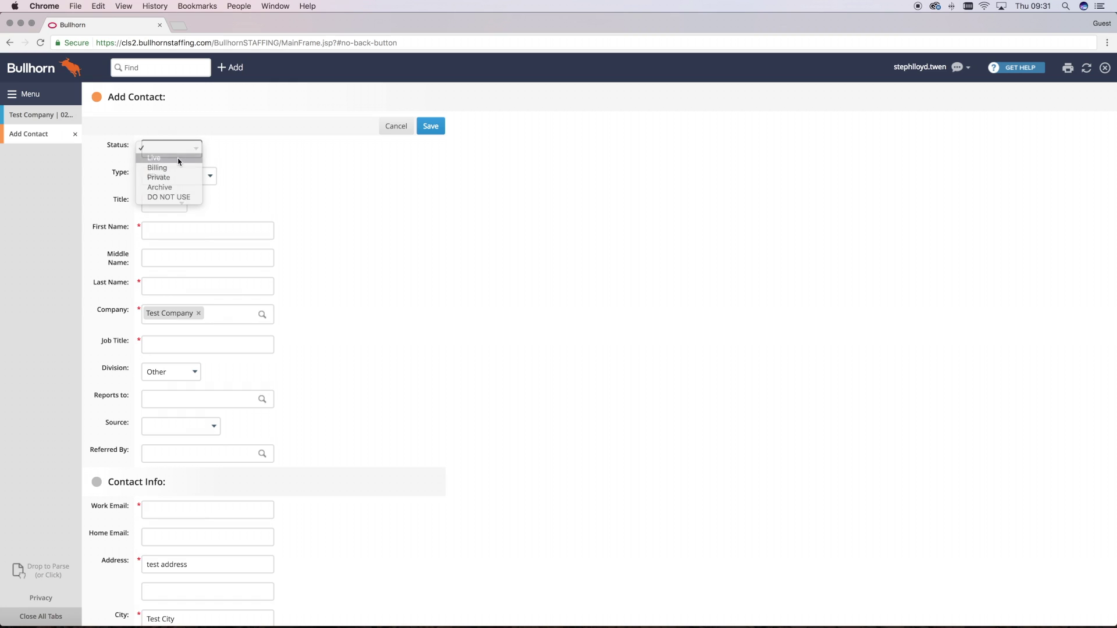
{"action": "left_click", "coordinate": [178, 159]}
{"action": "left_click", "coordinate": [173, 204]}
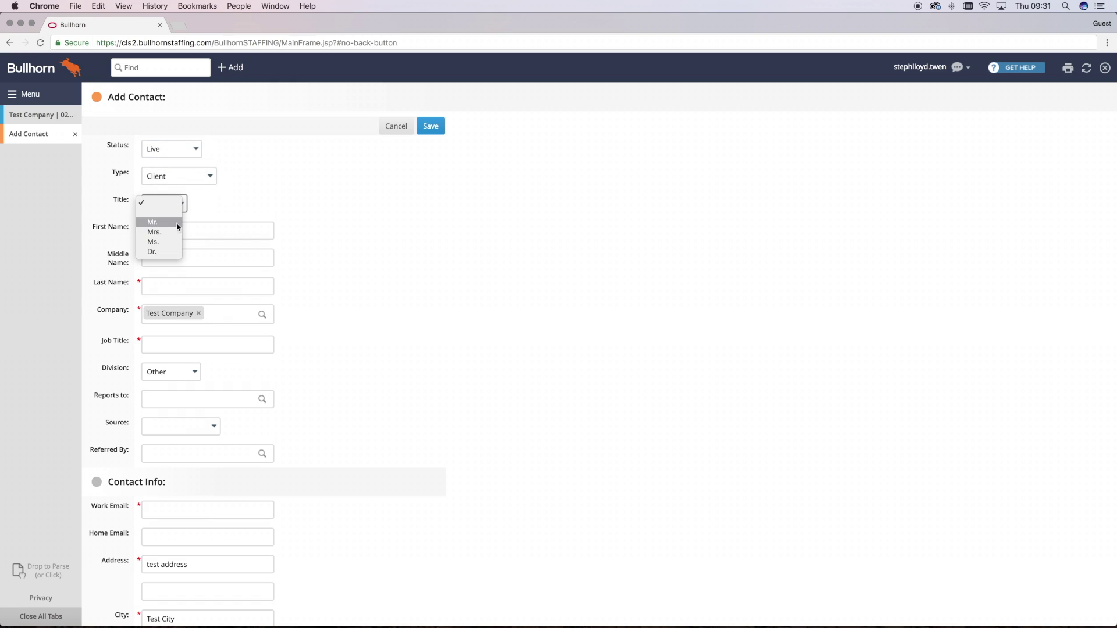
{"action": "left_click", "coordinate": [171, 232]}
{"action": "key", "text": "Tab"}
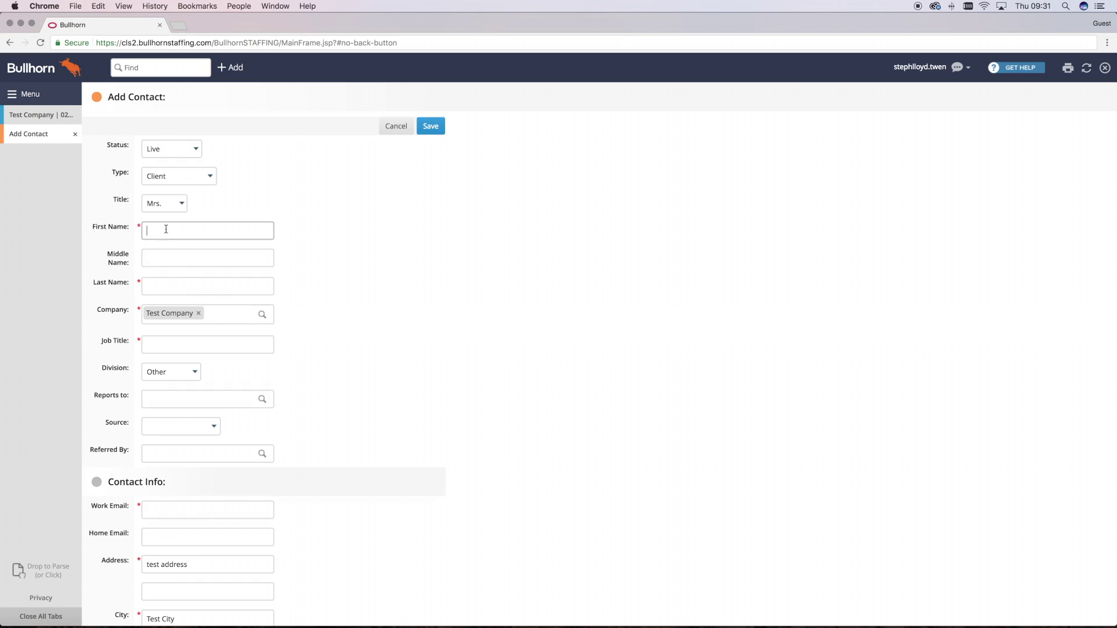
{"action": "type", "text": "Test"}
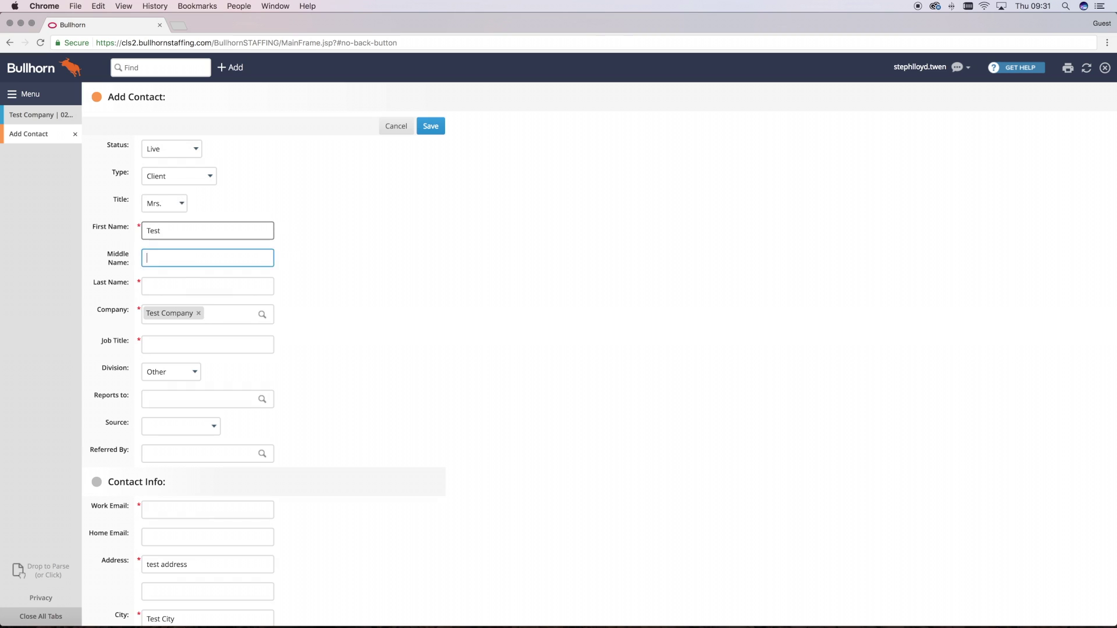
- Enter last name Contact, job title Test HR Manager and source Inbound Lead
{"action": "left_click", "coordinate": [163, 288]}
{"action": "type", "text": "Contact"}
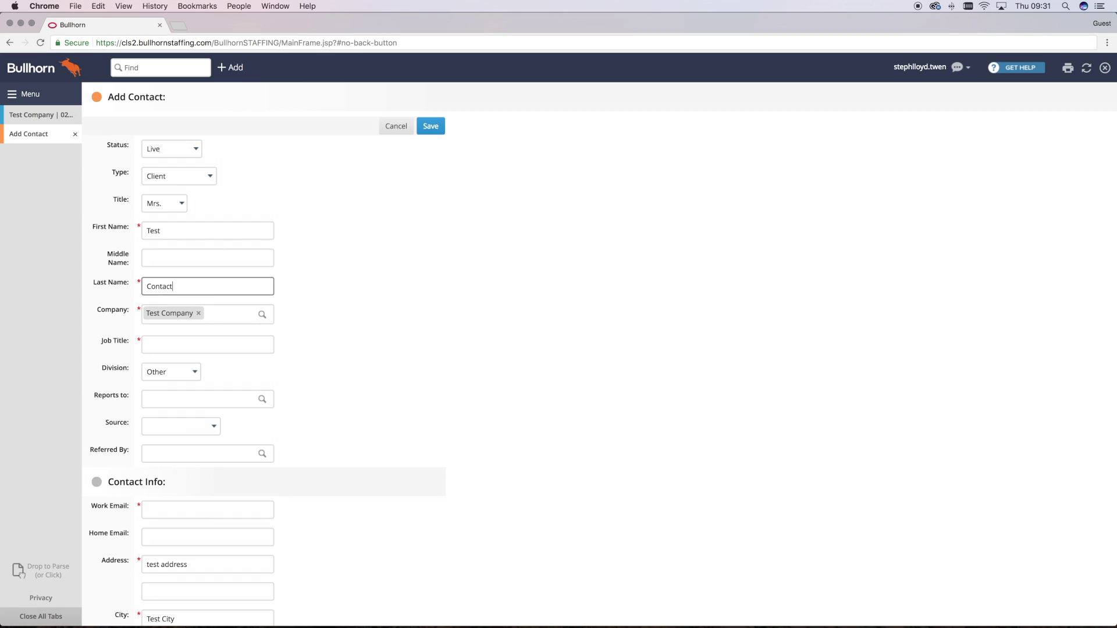
{"action": "left_click", "coordinate": [154, 347]}
{"action": "type", "text": "Te"}
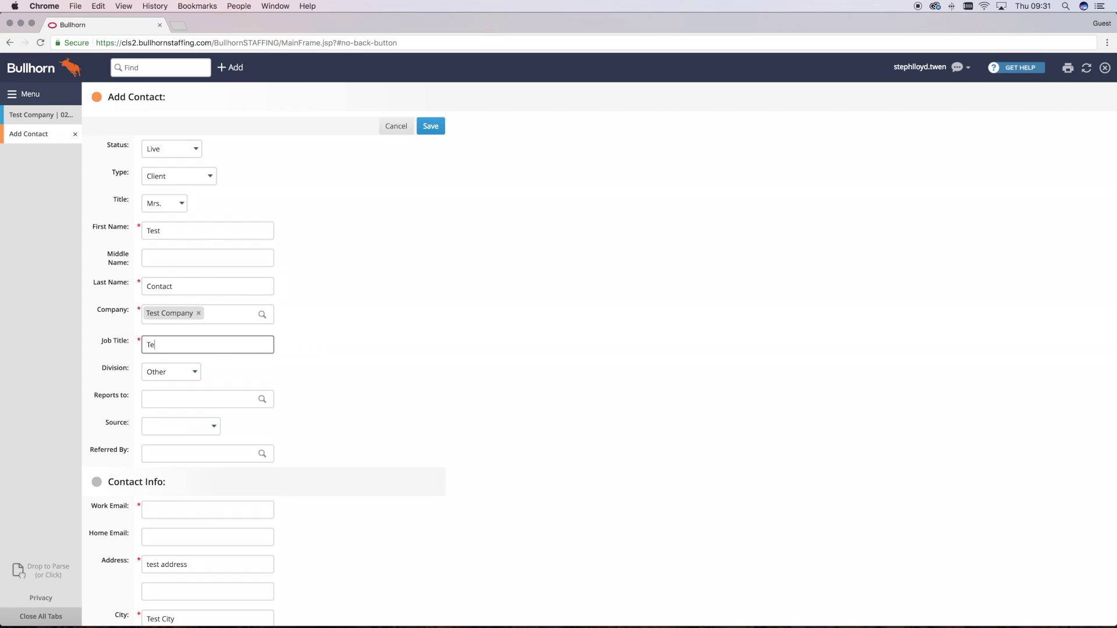
{"action": "type", "text": "st HR Manager"}
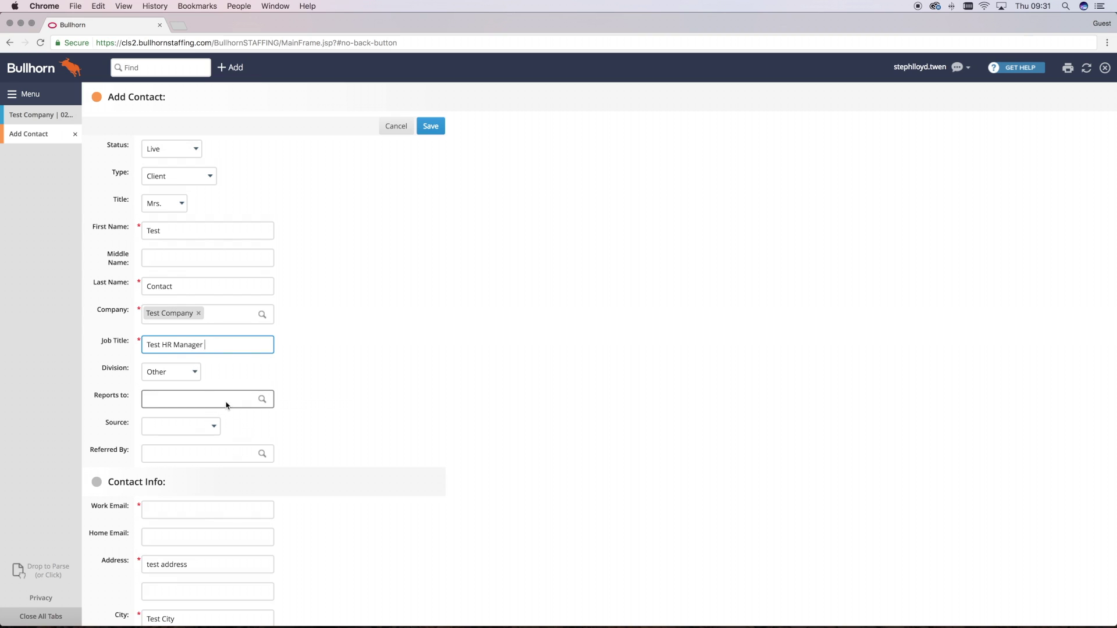
{"action": "left_click", "coordinate": [203, 426]}
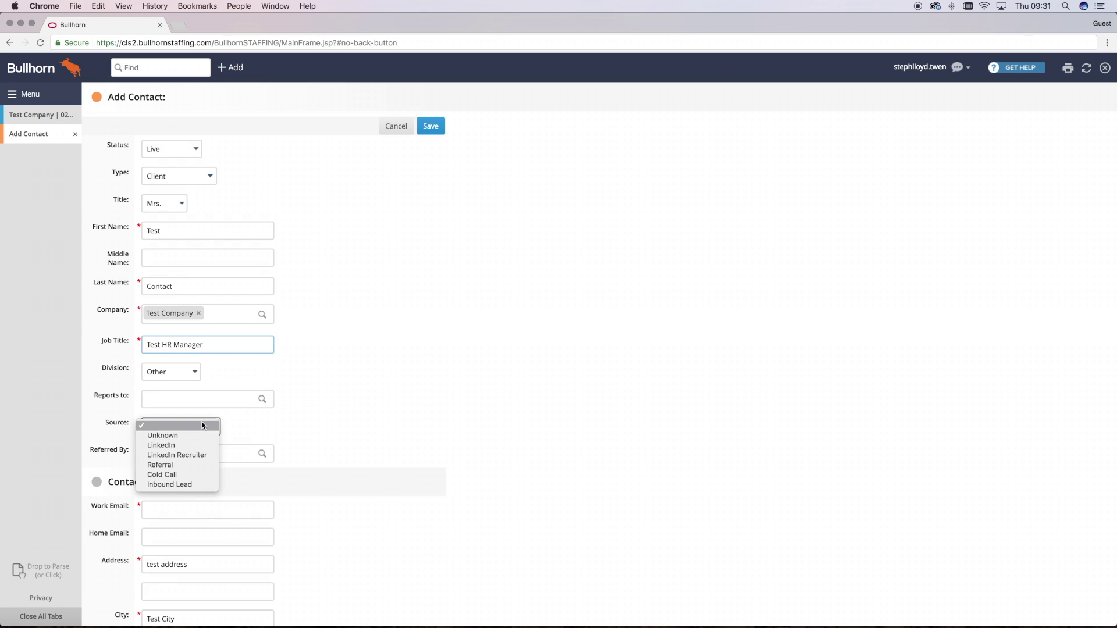
{"action": "left_click", "coordinate": [205, 485]}
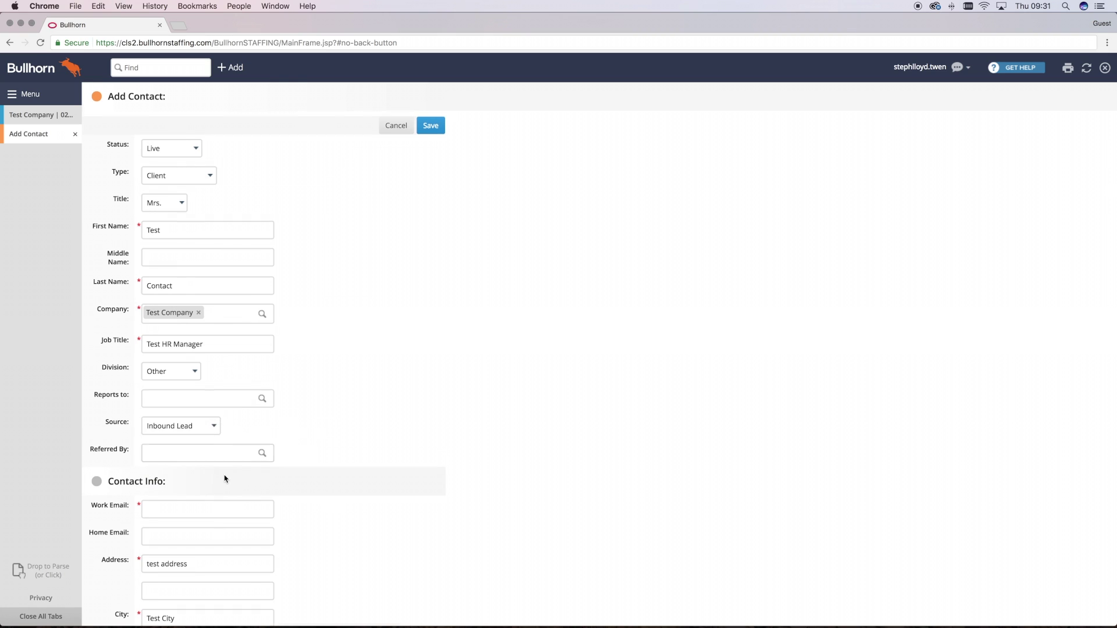
{"action": "scroll", "coordinate": [225, 478], "scroll_direction": "down", "scroll_amount": 2}
- Enter the contact's work e-mail address
{"action": "left_click", "coordinate": [215, 454]}
{"action": "type", "text": "test"}
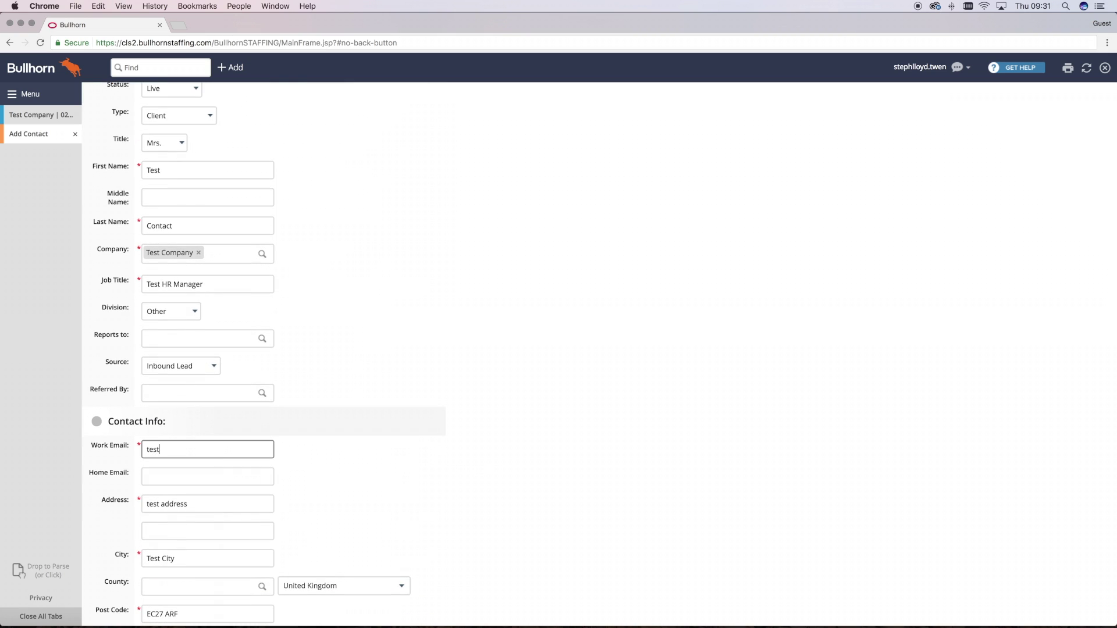
{"action": "type", "text": ".companycontact@testcompan"}
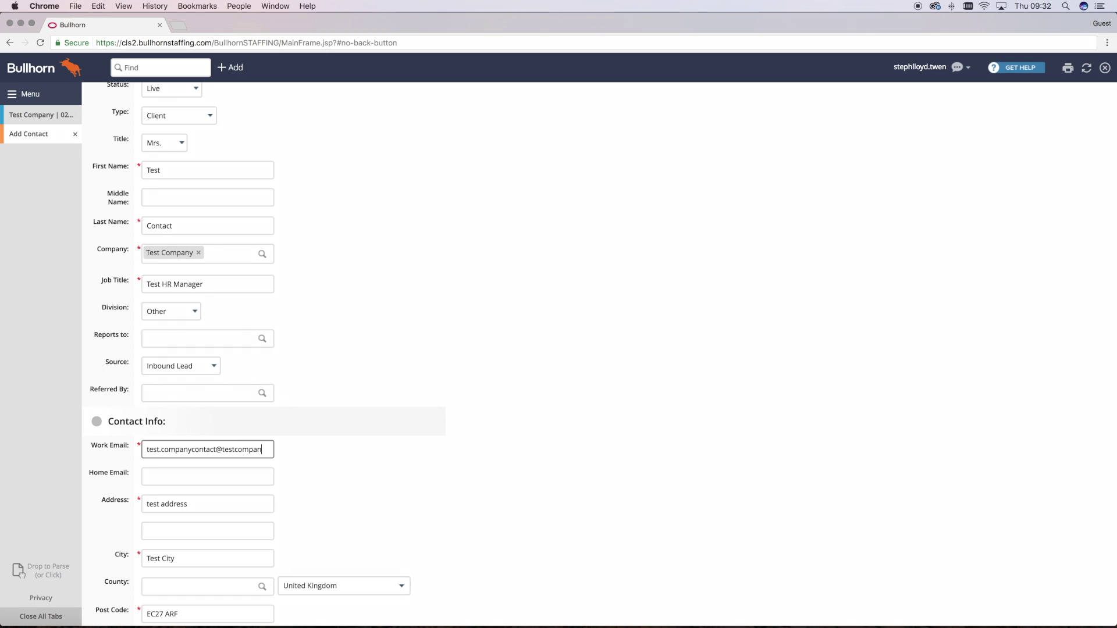
{"action": "type", "text": "y.com"}
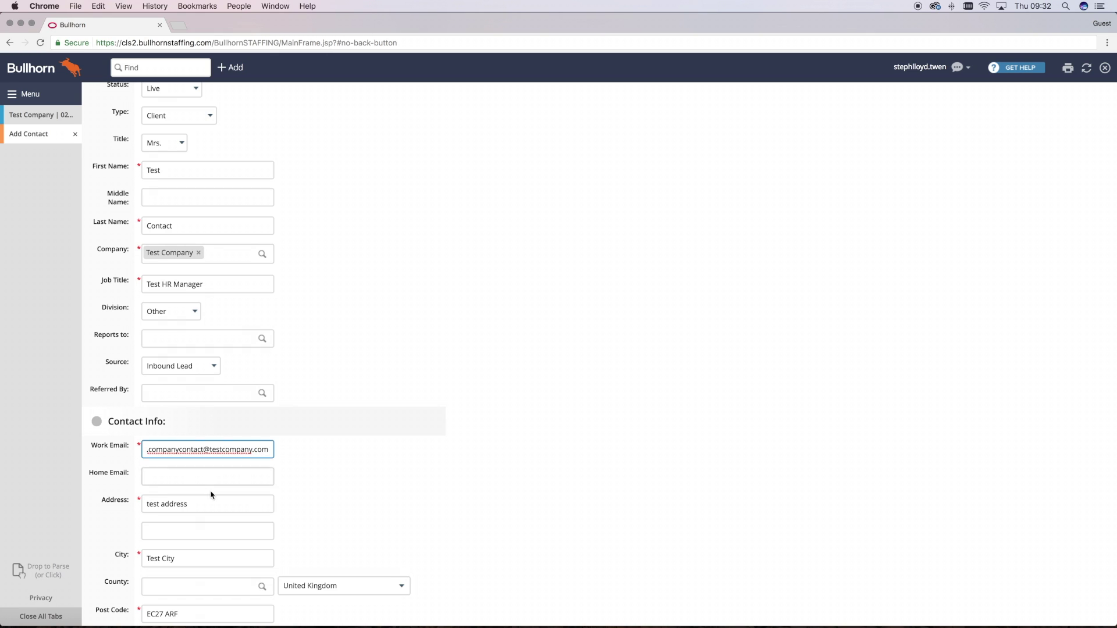
{"action": "left_click", "coordinate": [309, 493]}
{"action": "scroll", "coordinate": [316, 501], "scroll_direction": "down", "scroll_amount": 5}
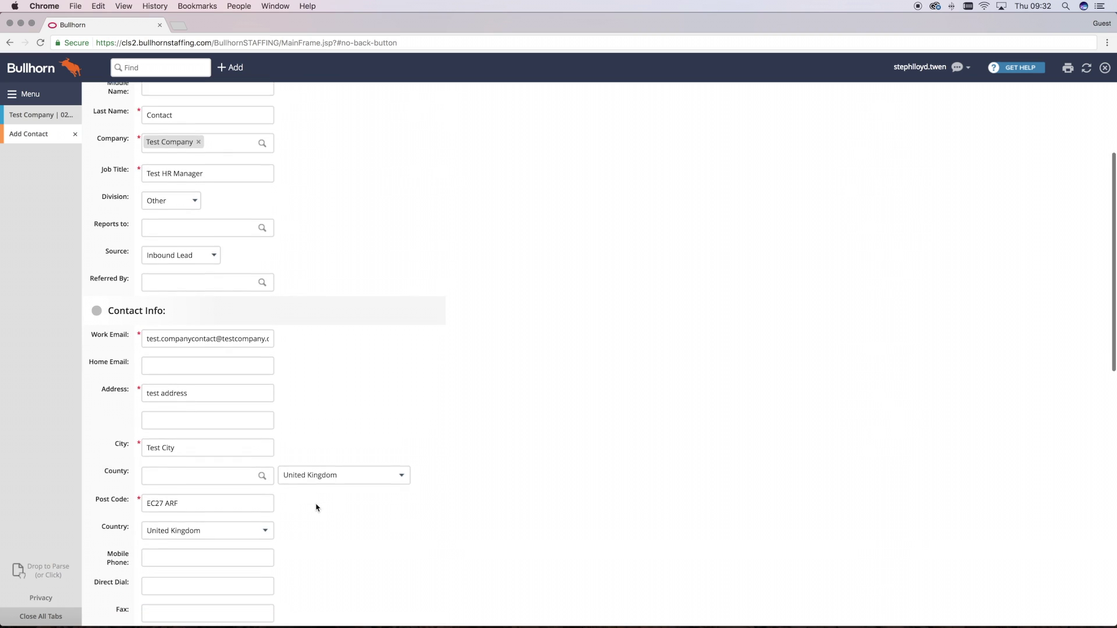
{"action": "scroll", "coordinate": [317, 508], "scroll_direction": "down", "scroll_amount": 8}
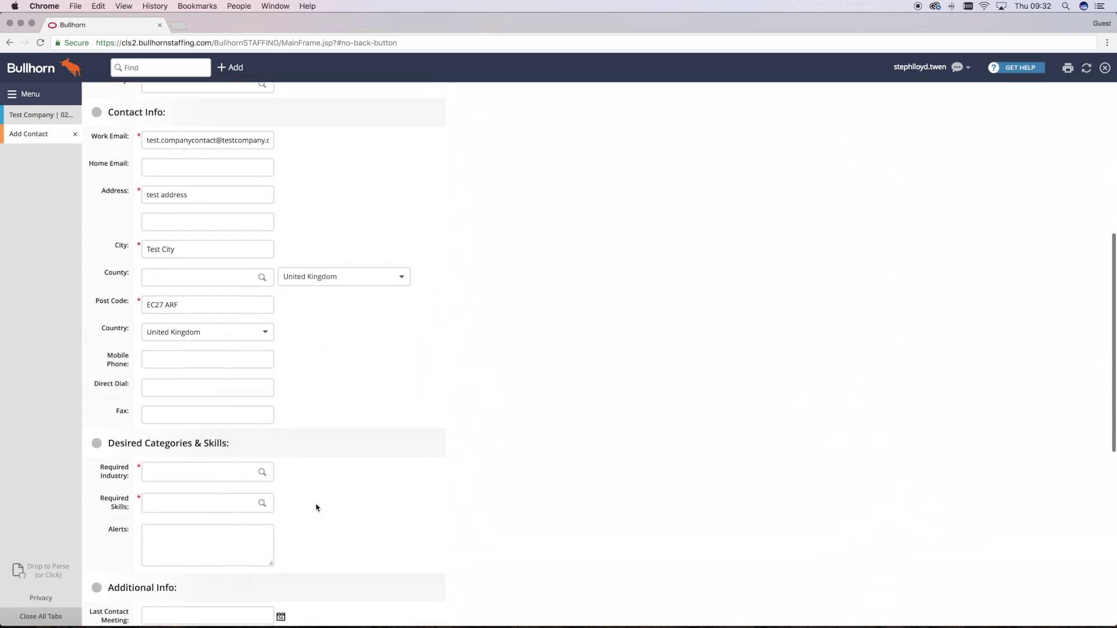
{"action": "scroll", "coordinate": [318, 508], "scroll_direction": "down", "scroll_amount": 2}
- Set Required Industry to Asset Management and add HR as a required skill
{"action": "left_click", "coordinate": [209, 434]}
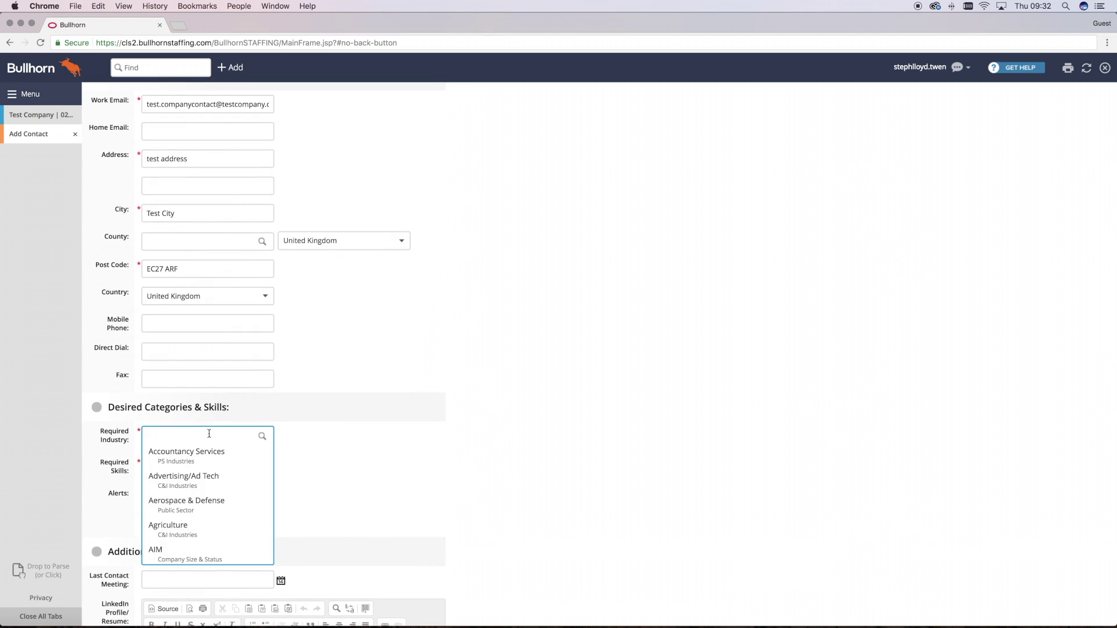
{"action": "type", "text": "ass"}
{"action": "left_click", "coordinate": [207, 452]}
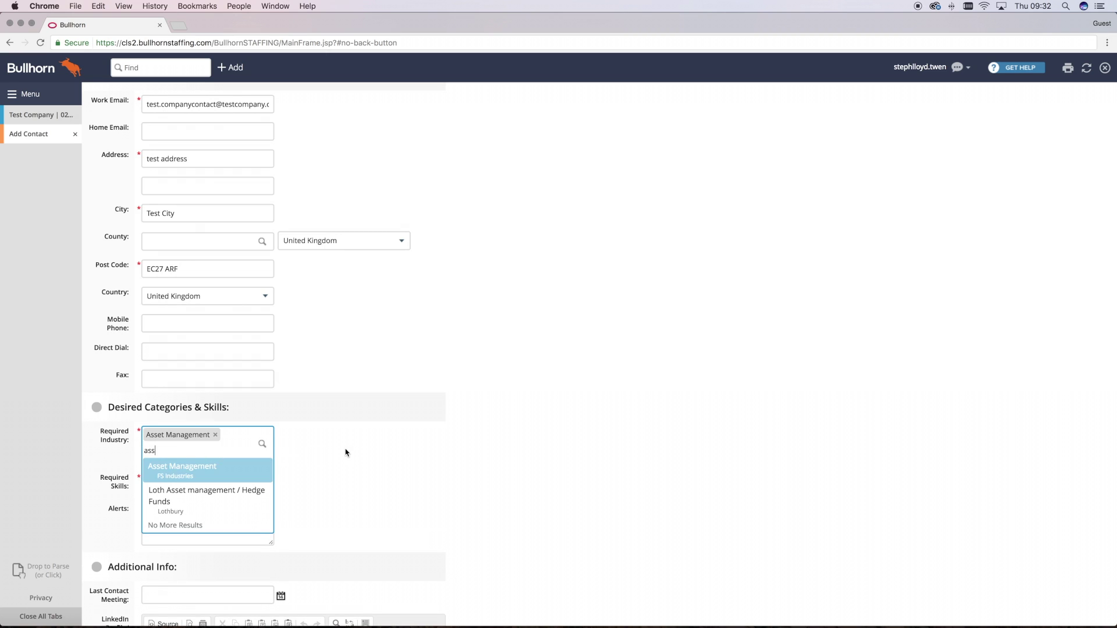
{"action": "left_click", "coordinate": [191, 469]}
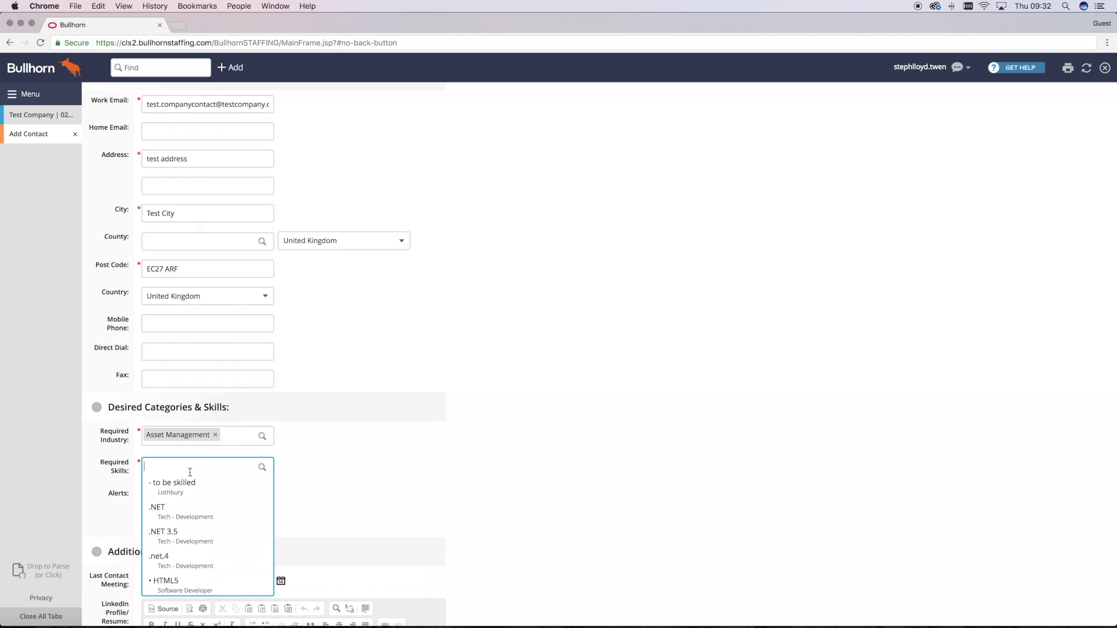
{"action": "type", "text": "hr"}
{"action": "key", "text": "Return"}
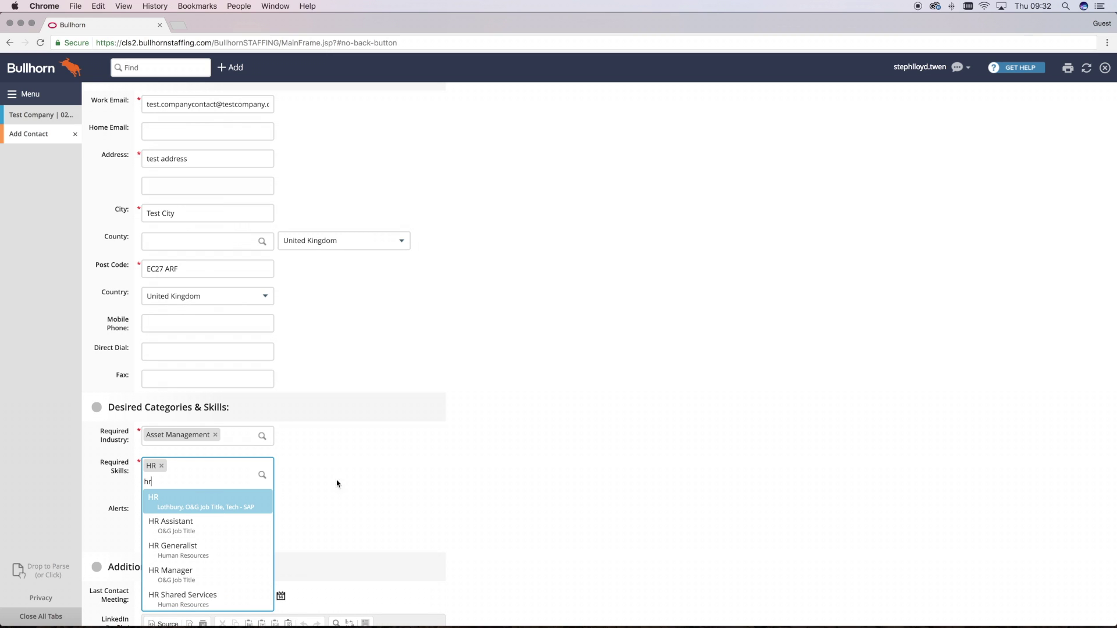
{"action": "scroll", "coordinate": [436, 529], "scroll_direction": "down", "scroll_amount": 5}
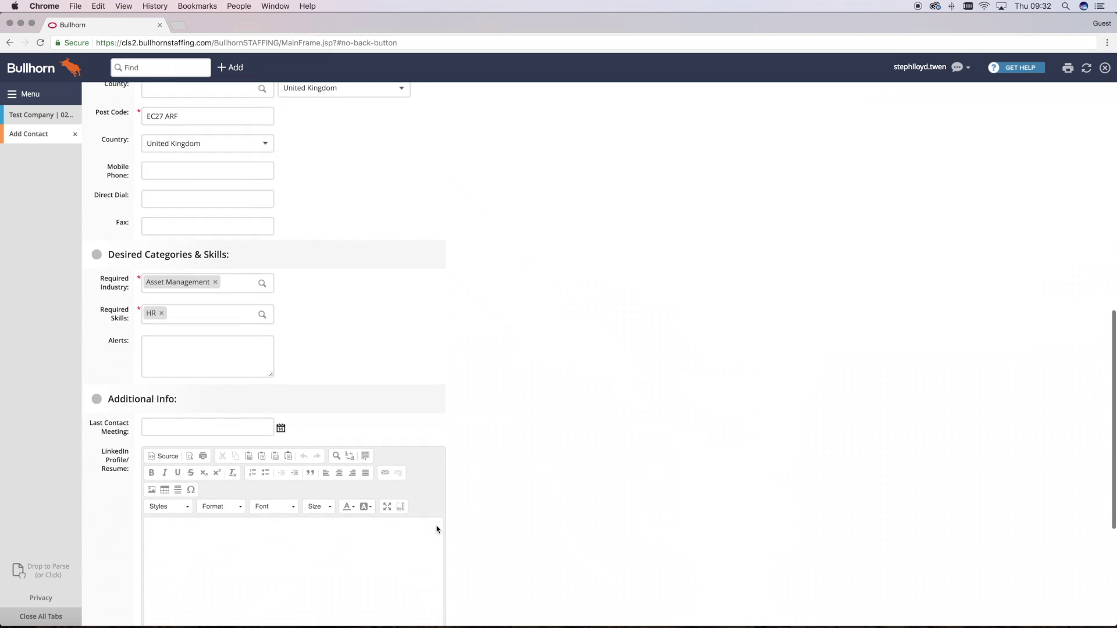
- Set the Last Contact Meeting date to 18/04/2017
{"action": "left_click", "coordinate": [218, 408]}
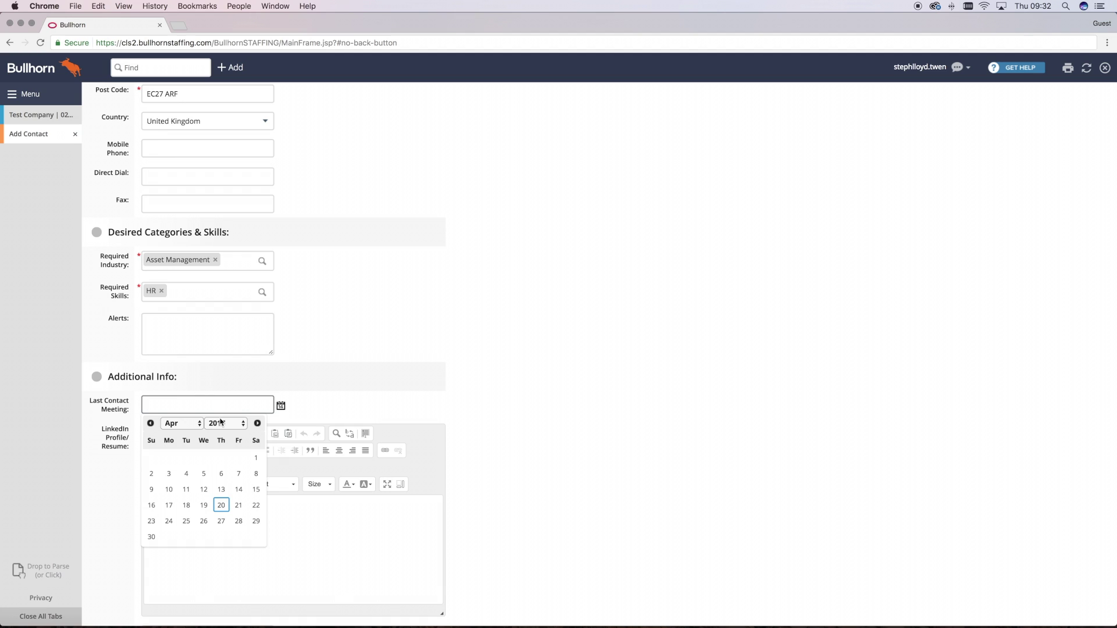
{"action": "left_click", "coordinate": [187, 506]}
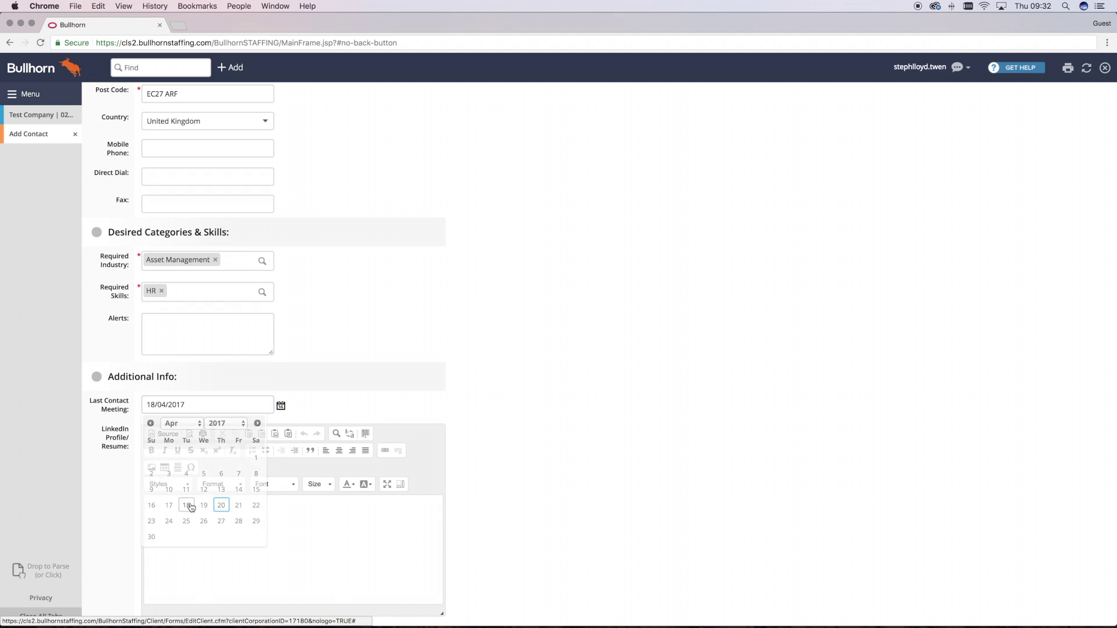
{"action": "left_click", "coordinate": [214, 528]}
{"action": "scroll", "coordinate": [216, 530], "scroll_direction": "down", "scroll_amount": 5}
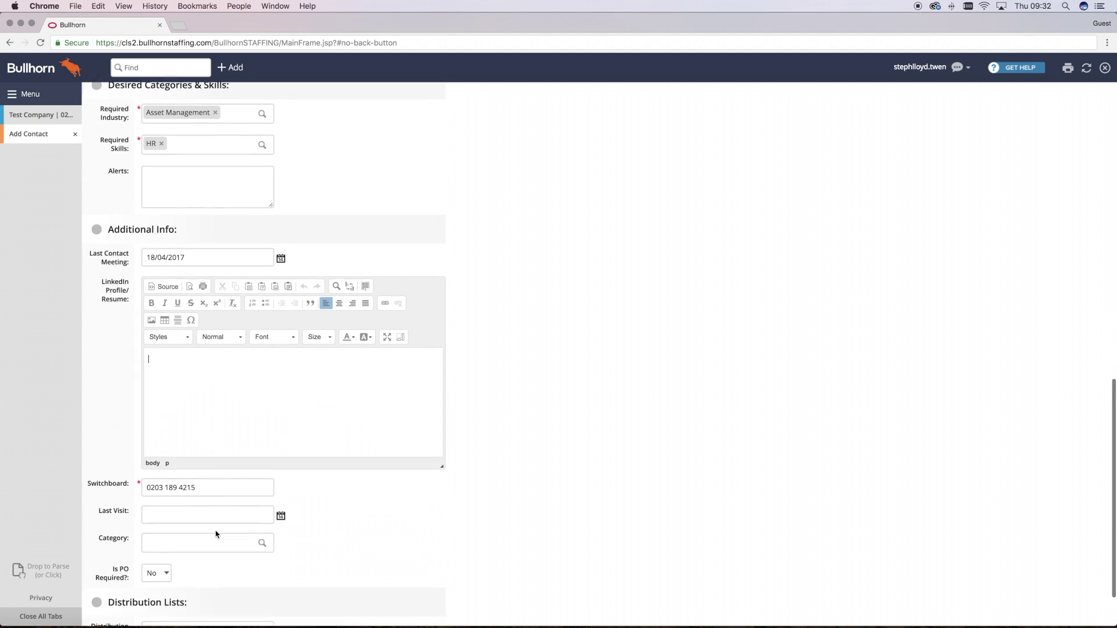
{"action": "scroll", "coordinate": [216, 534], "scroll_direction": "down", "scroll_amount": 2}
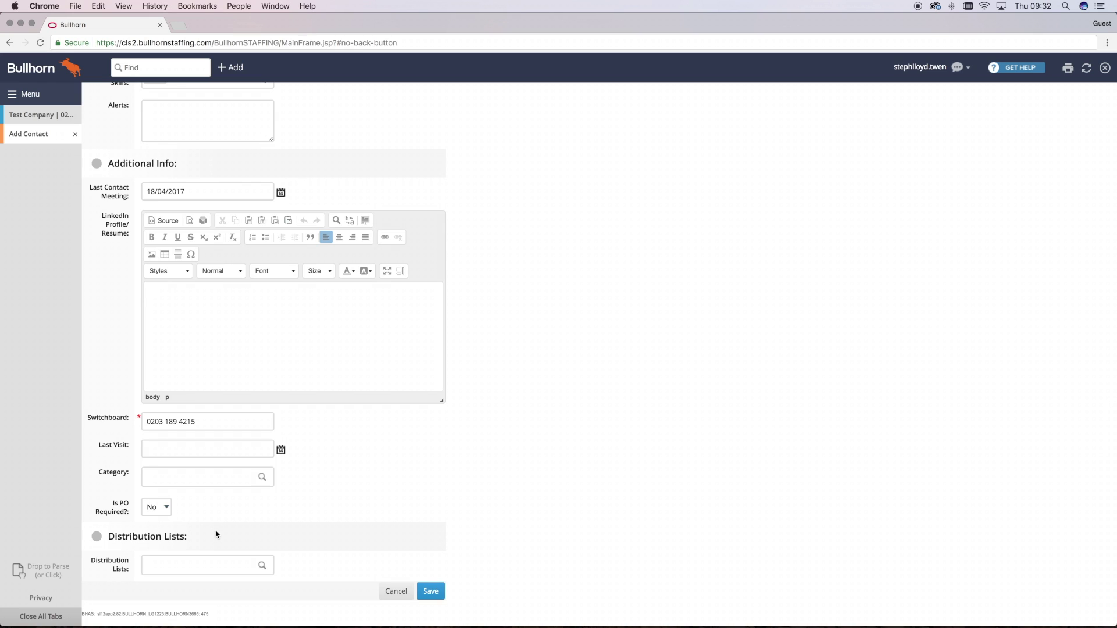
- Search the distribution lists for 'sec' and leave without selecting one
{"action": "left_click", "coordinate": [209, 564]}
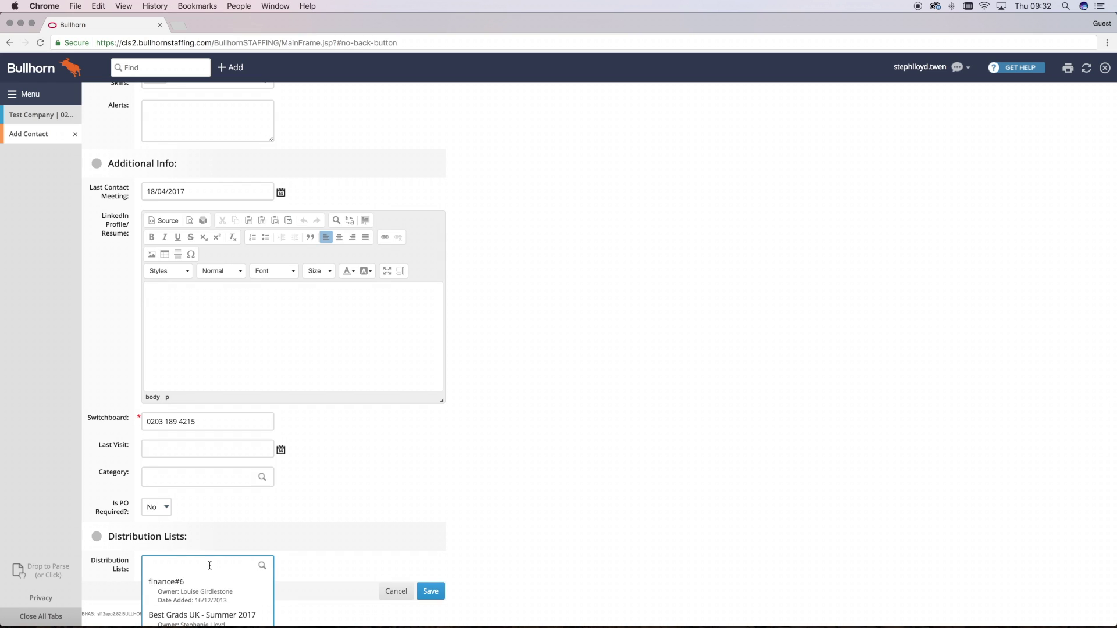
{"action": "type", "text": "s"}
{"action": "key", "text": "BackSpace"}
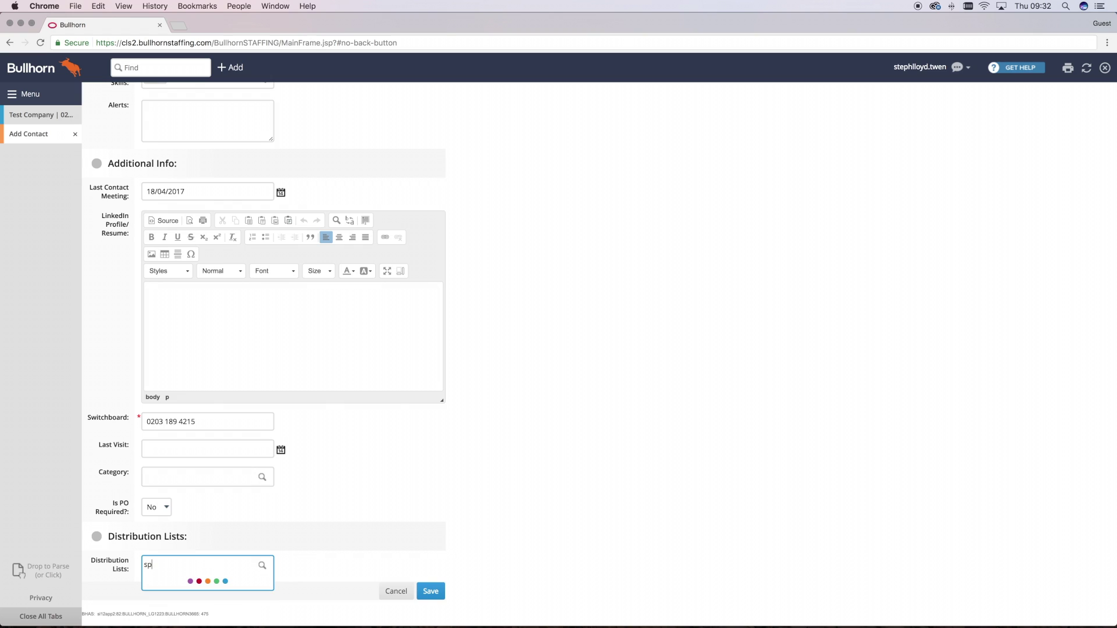
{"action": "type", "text": "ec cv"}
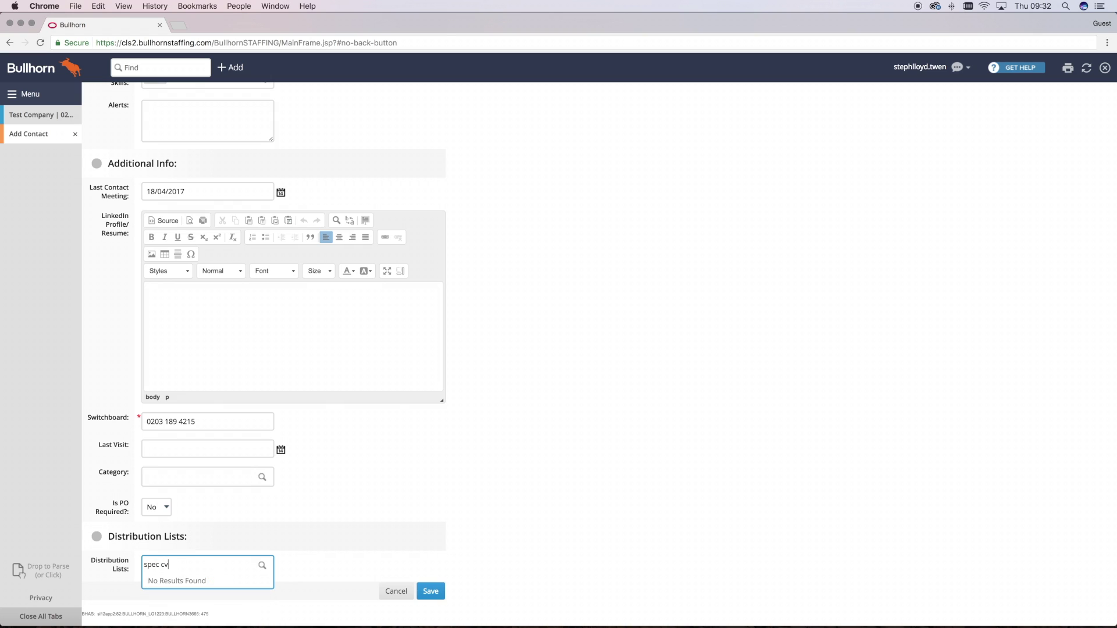
{"action": "left_click", "coordinate": [313, 570]}
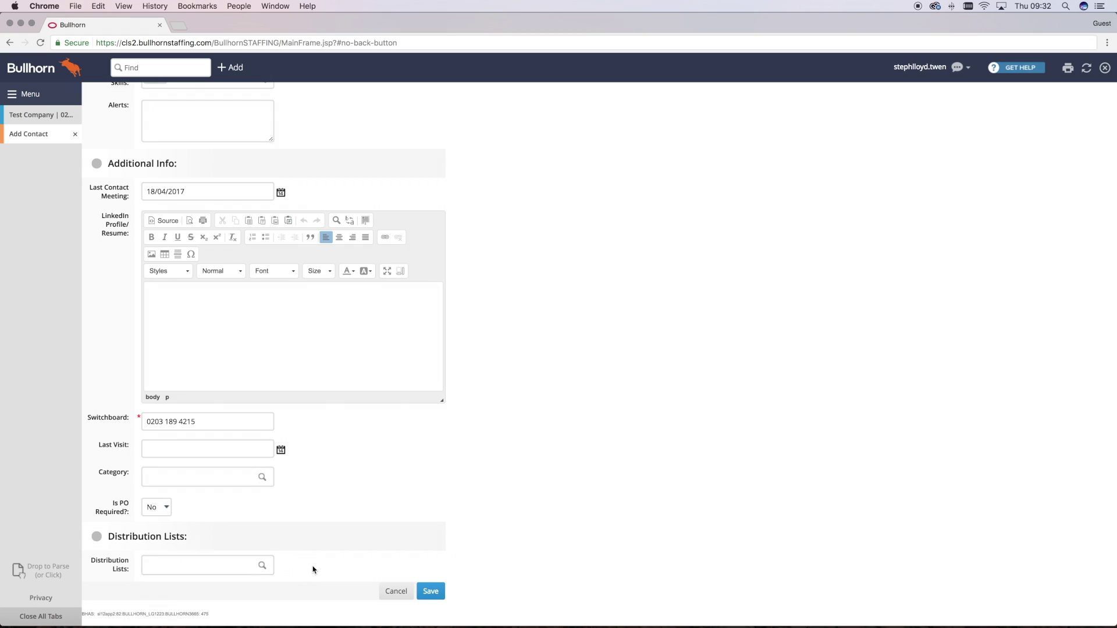
- Save the contact, adding it despite the duplicate matches and confirming
{"action": "left_click", "coordinate": [429, 592]}
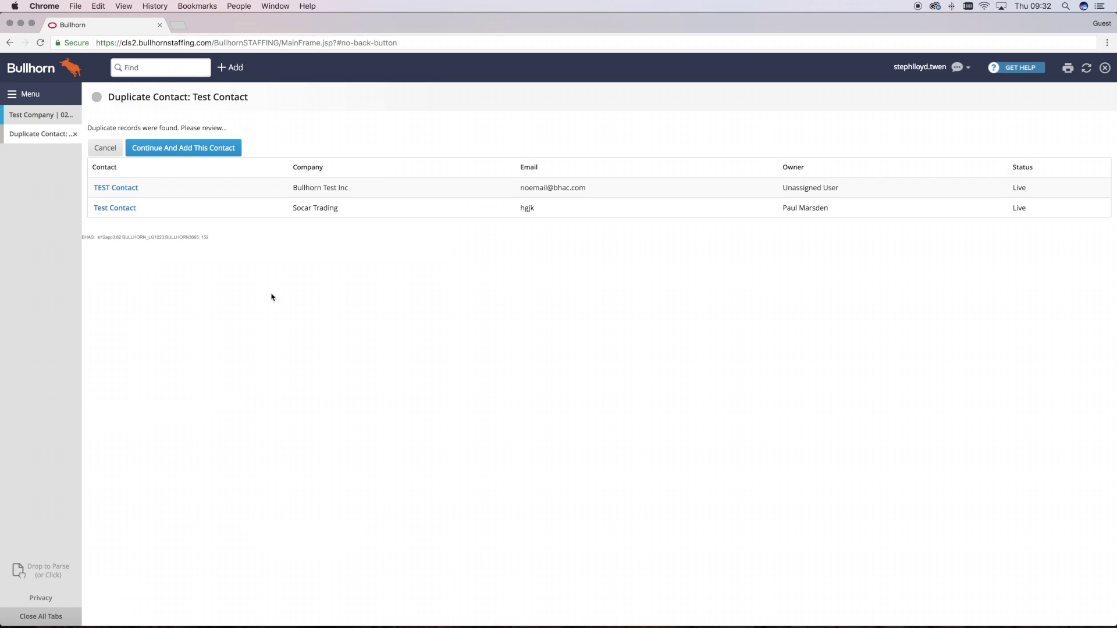
{"action": "left_click", "coordinate": [197, 148]}
{"action": "left_click", "coordinate": [543, 204]}
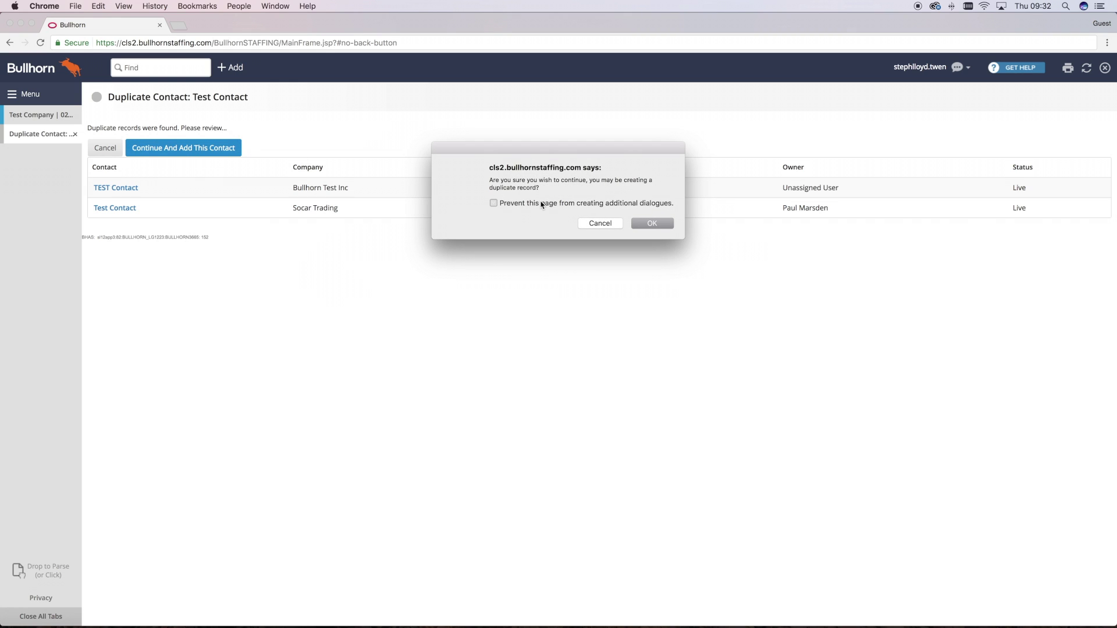